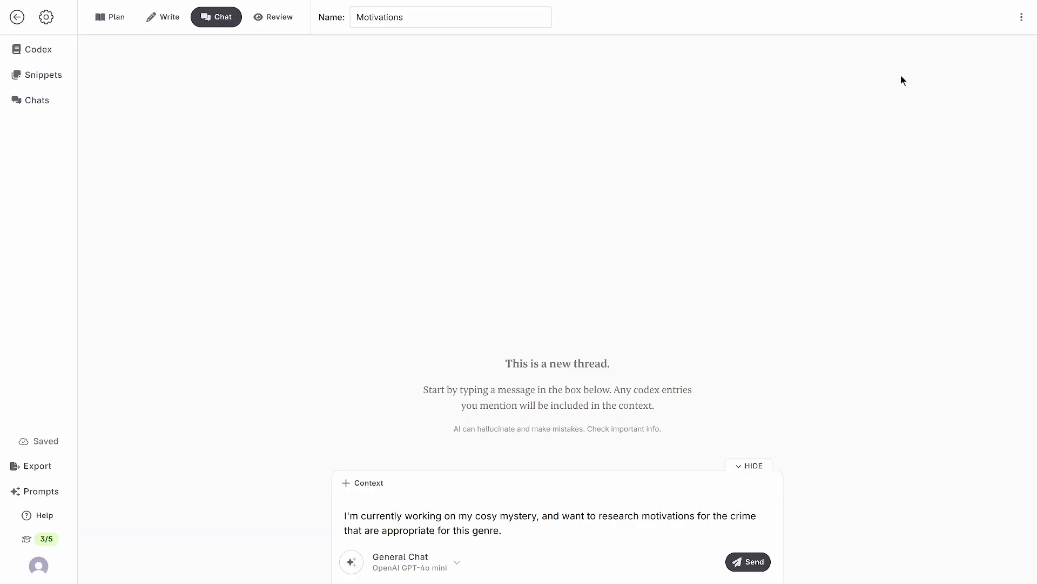
- Move the Motivations thread into a left split pane and view the Default Chat Models collection
left_click(1022, 17)
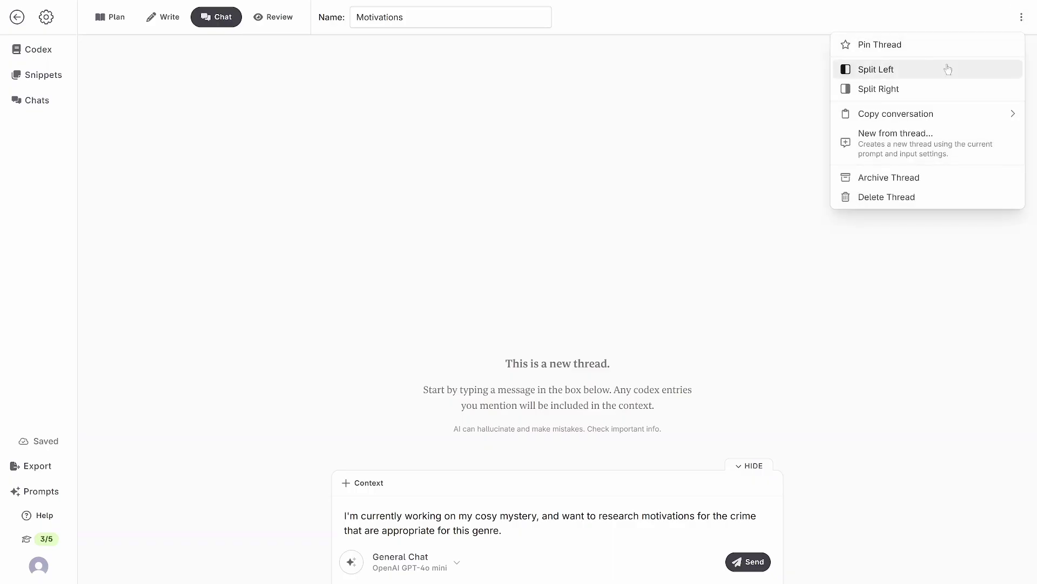
left_click(946, 65)
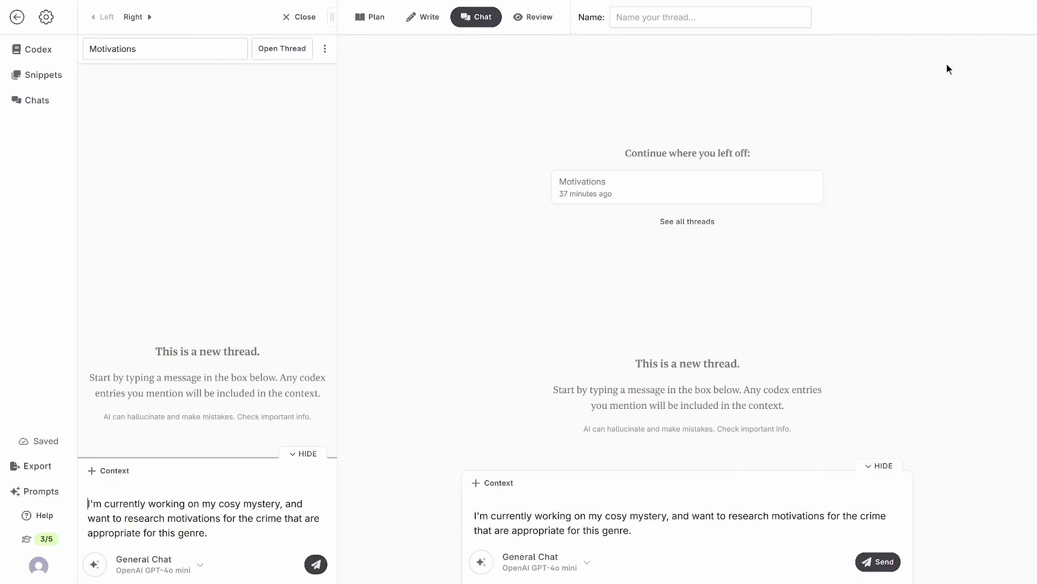
left_click(34, 497)
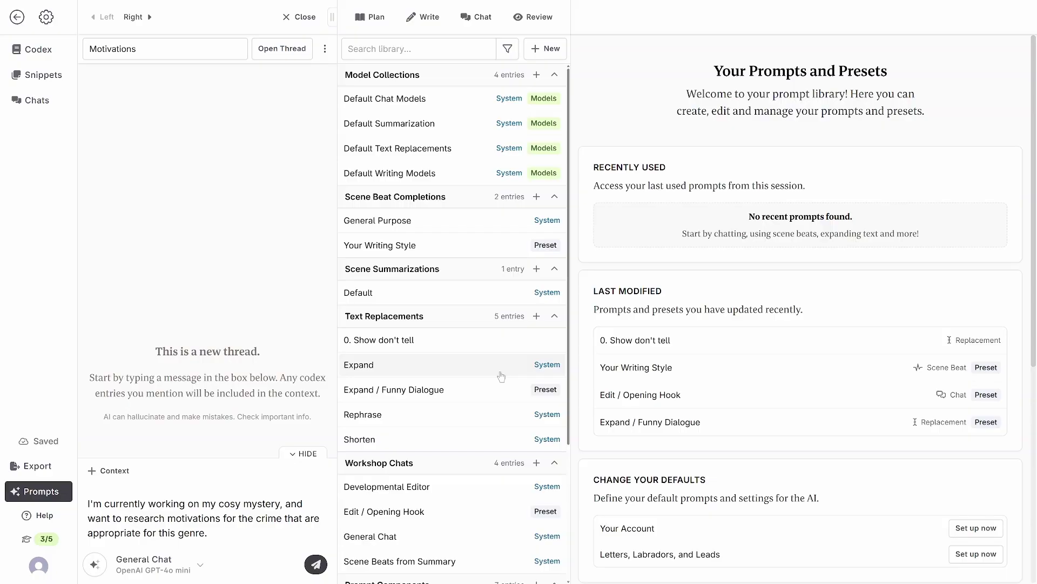
left_click(419, 100)
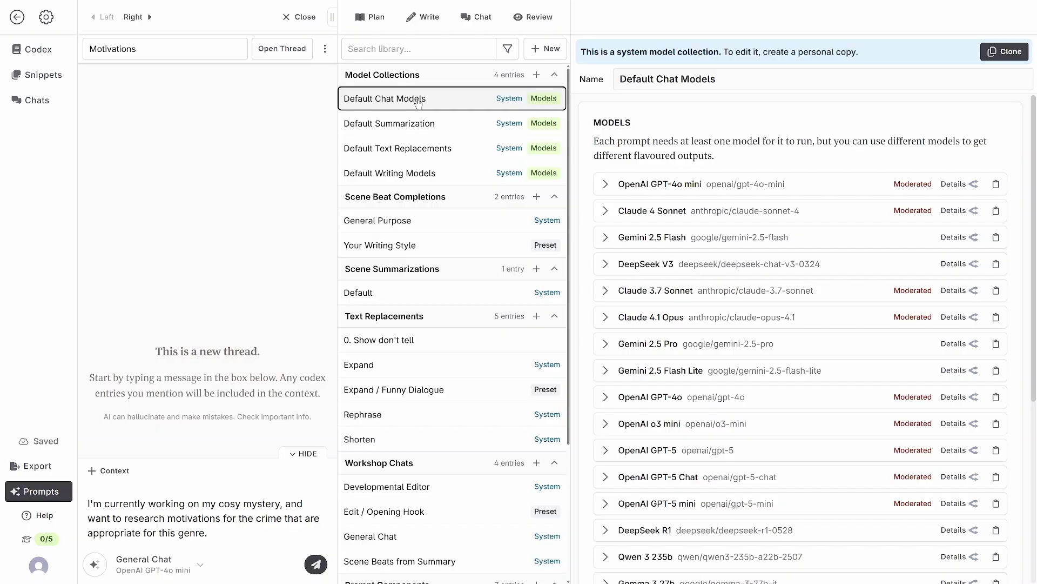
- Browse the Default Summarization and Default Writing Models collections in the prompt library
left_click(441, 125)
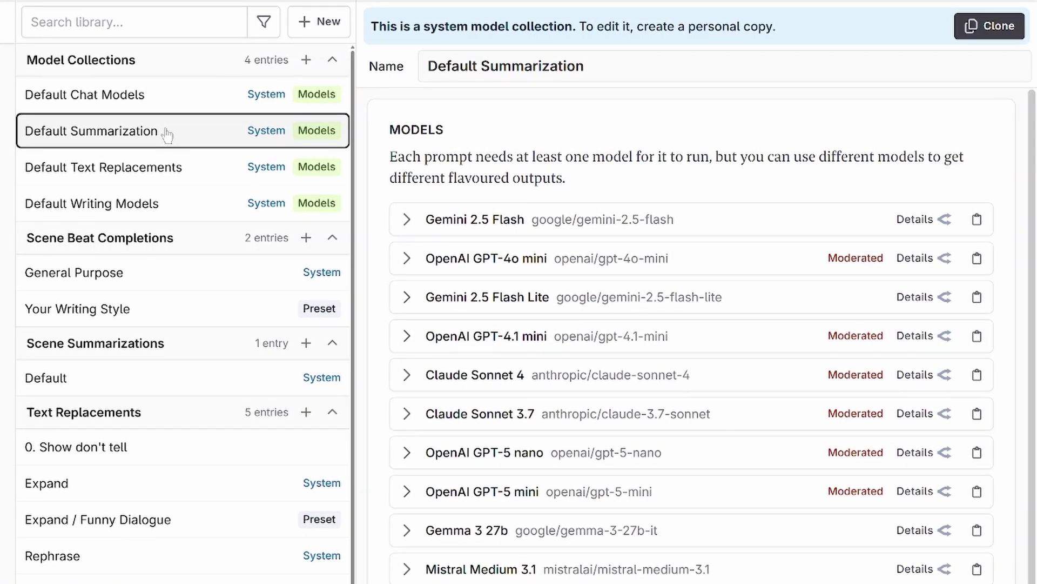
left_click(185, 212)
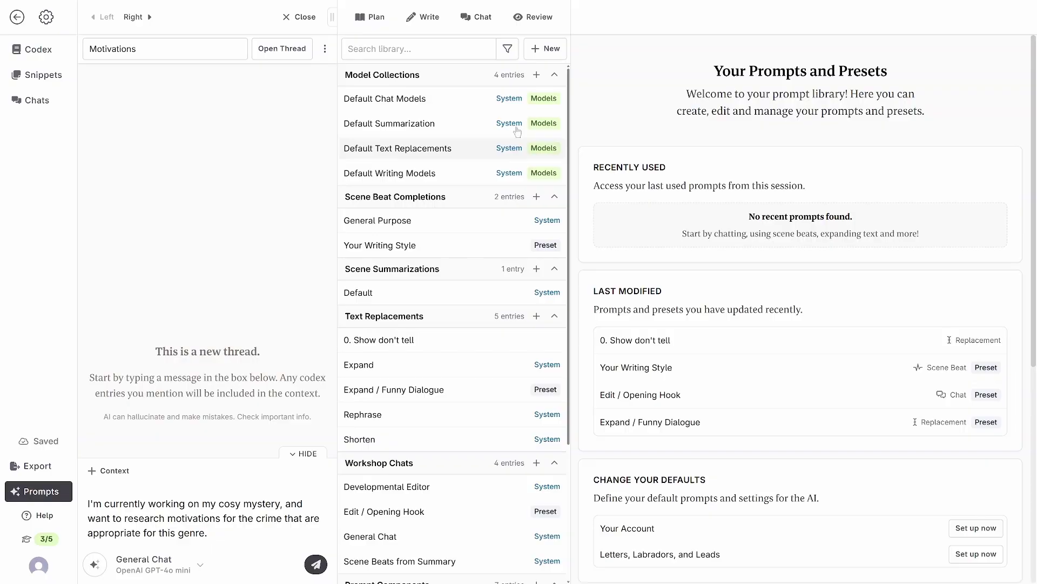
- Create a model collection named 'Kate's Faves' holding one empty model entry
left_click(545, 50)
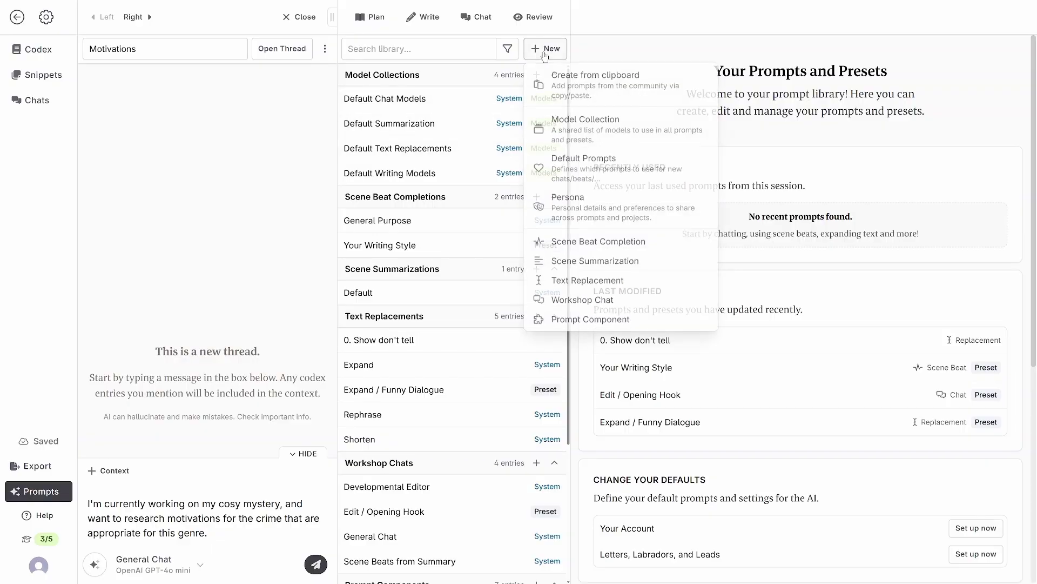
left_click(585, 132)
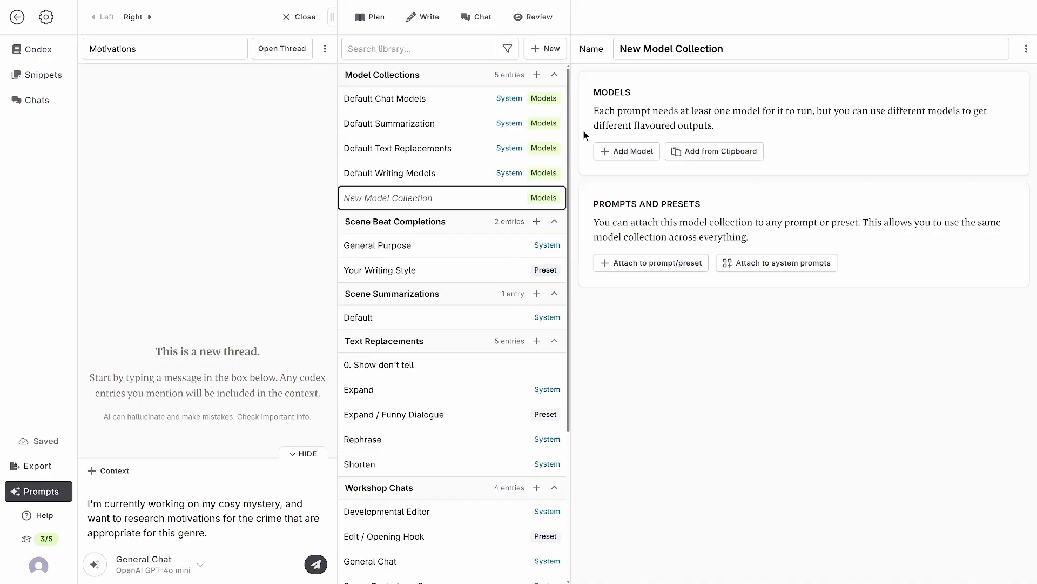
left_click(781, 56)
key("ctrl+a")
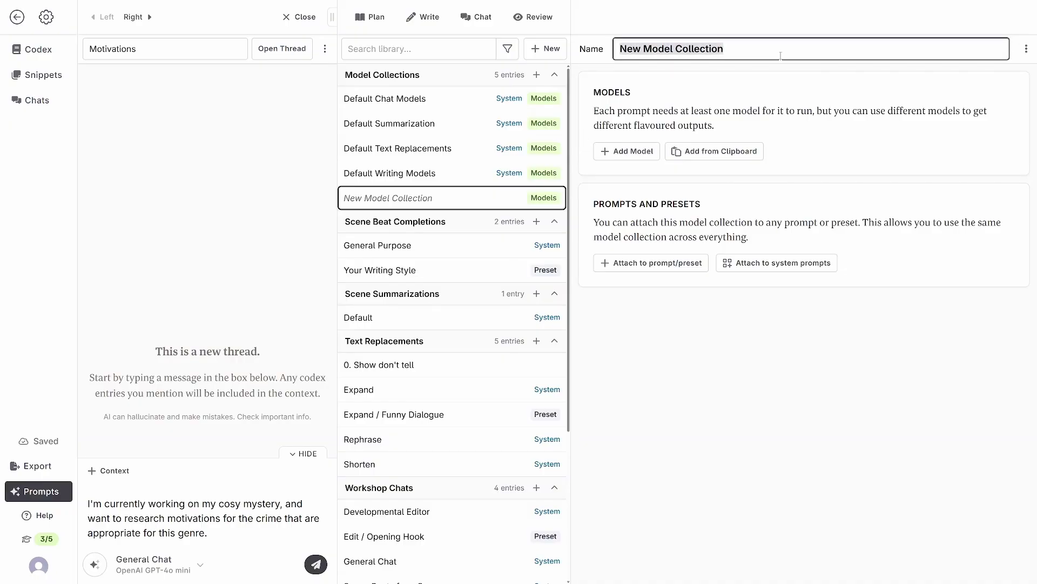
type("Kate's Fave")
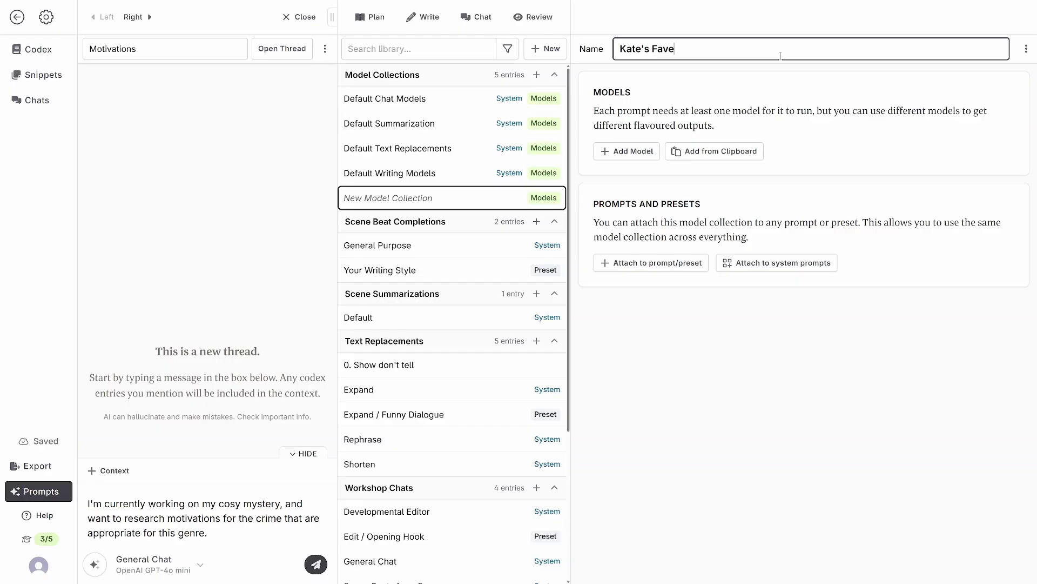
type("s")
left_click(747, 102)
left_click(640, 151)
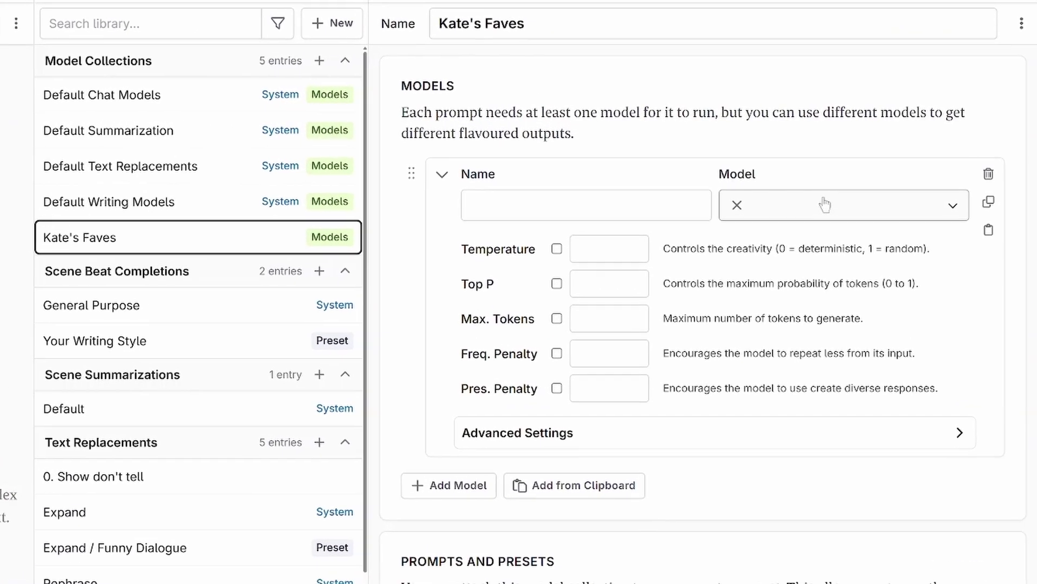
- Set the first entry to claude-sonnet-4 with temperature 0.5
left_click(837, 196)
type("clau")
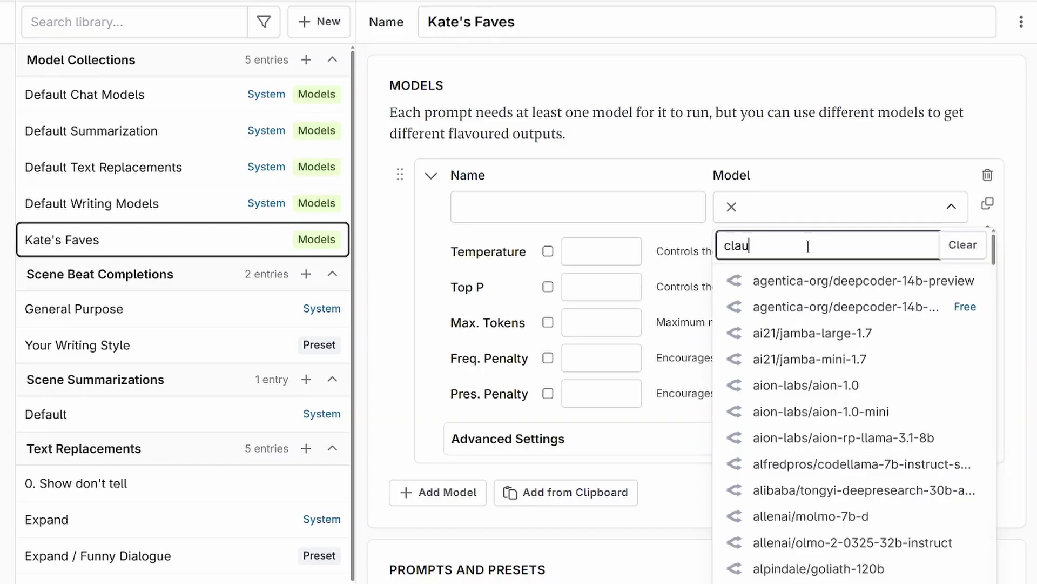
type("de-s")
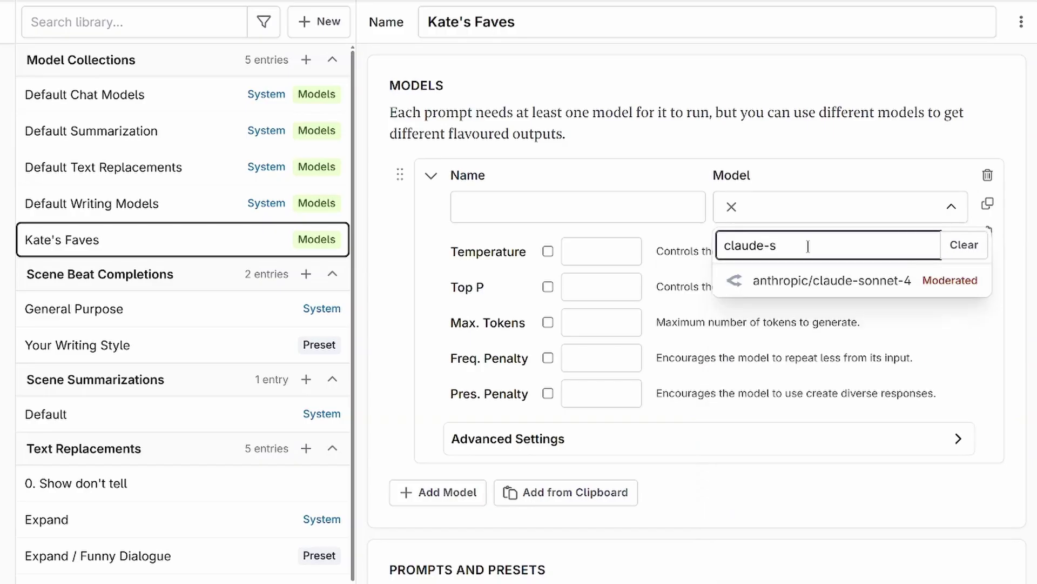
type("onn")
left_click(778, 280)
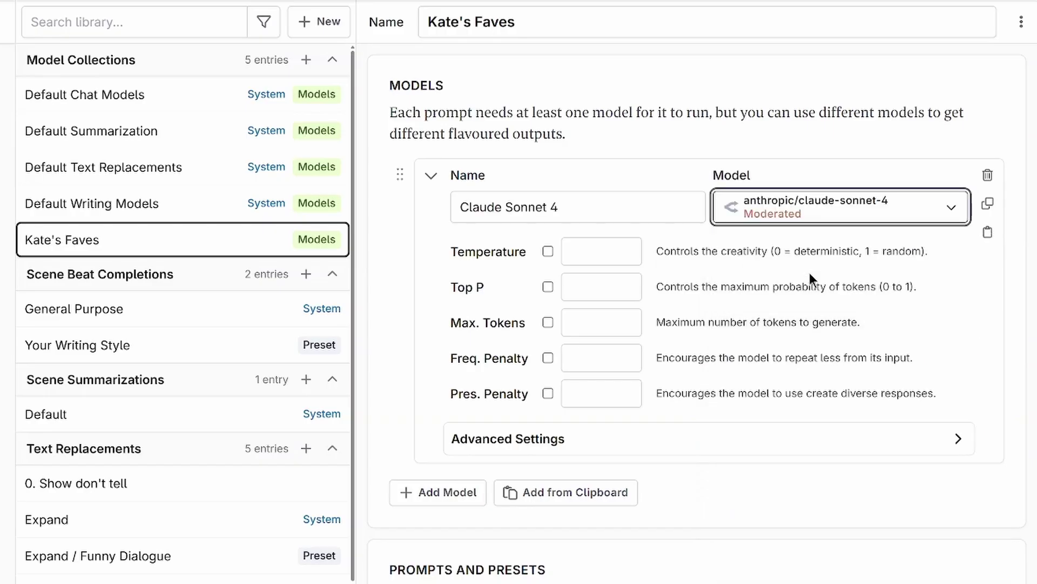
left_click(594, 246)
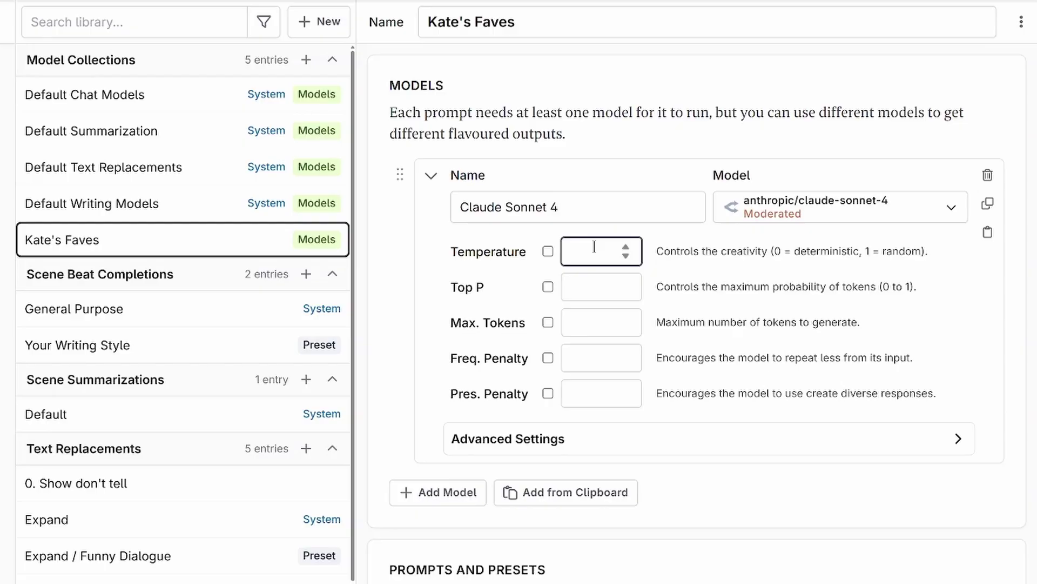
type("0.5")
left_click(431, 176)
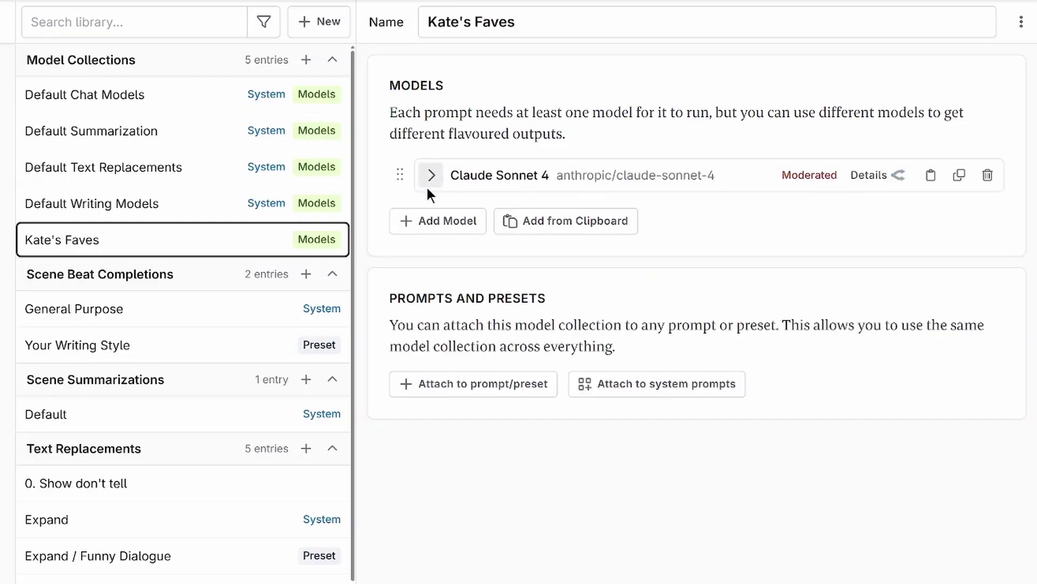
- Add a second model entry, also set to claude-sonnet-4
left_click(423, 222)
left_click(824, 253)
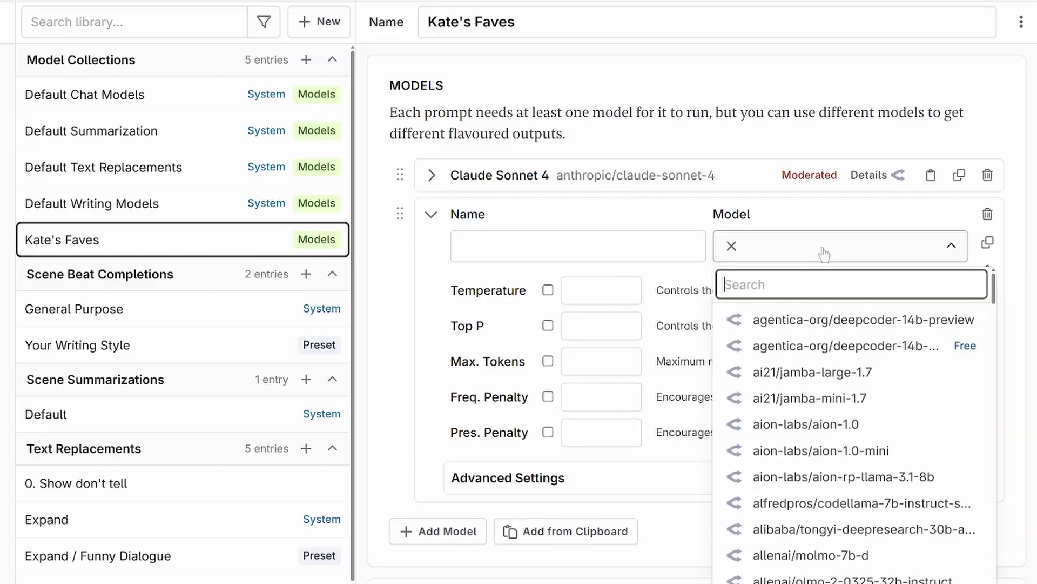
type("claude-so")
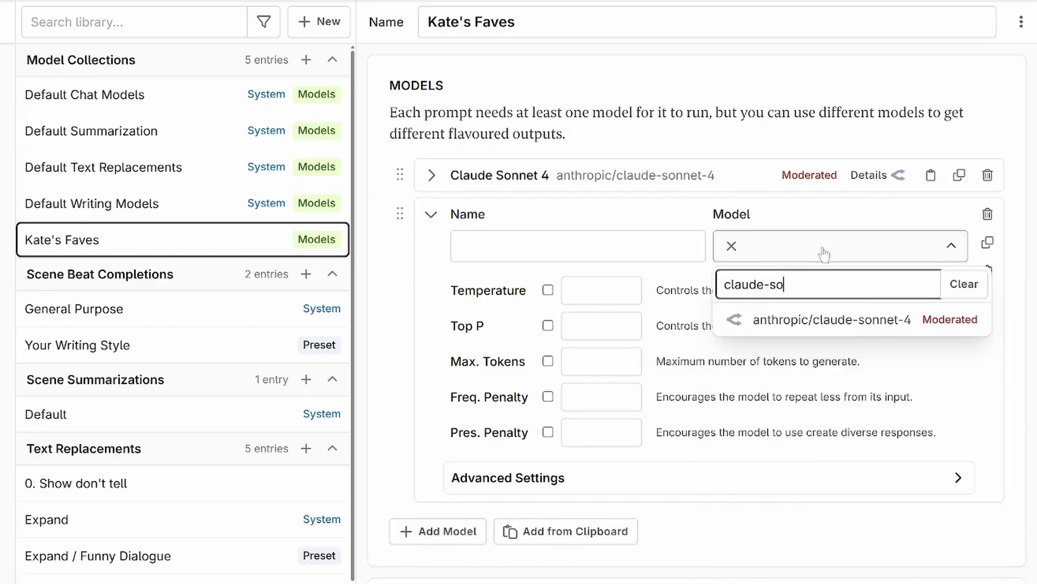
left_click(835, 318)
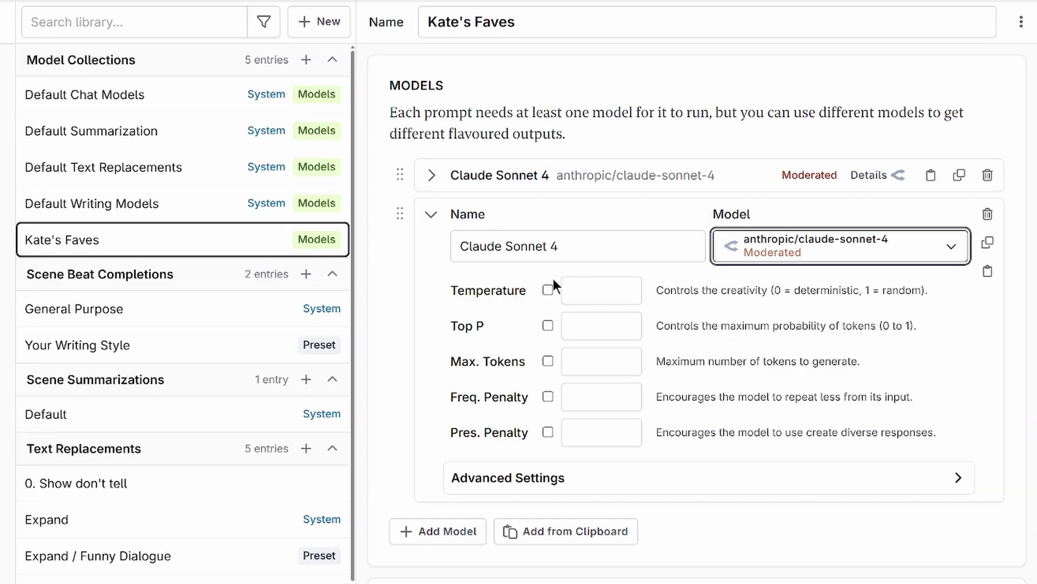
- Reorder the models so Claude Opus 4 is second and Chatgpt 4o Latest follows Qwen3 32b
left_click(431, 214)
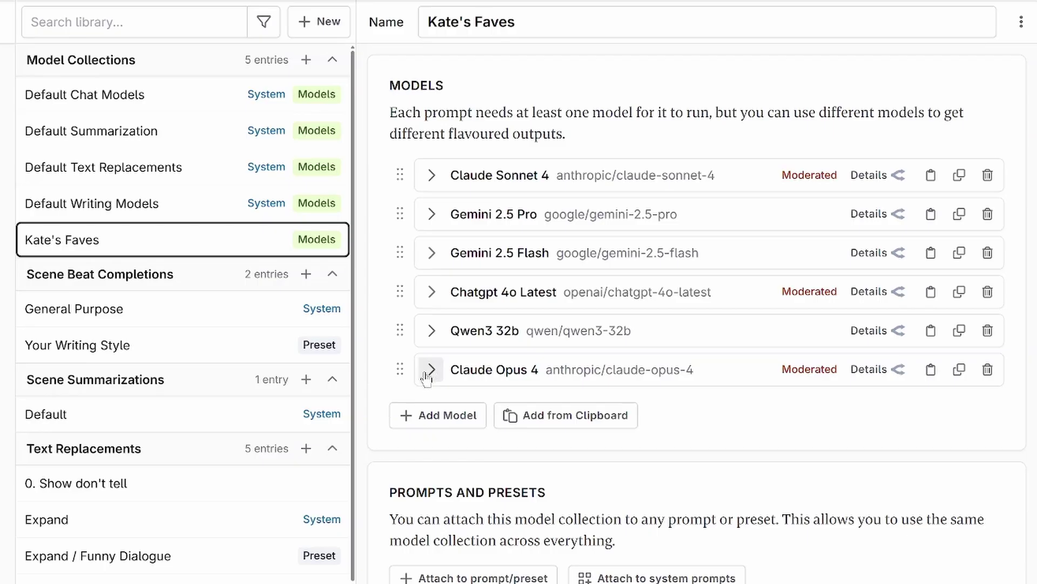
left_click_drag(400, 369, 406, 214)
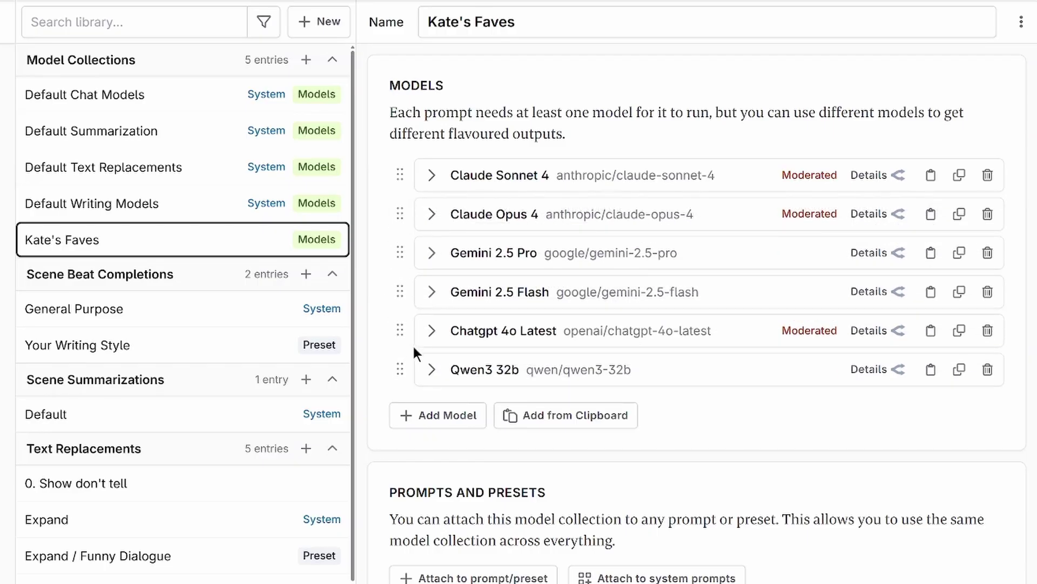
left_click_drag(400, 330, 401, 368)
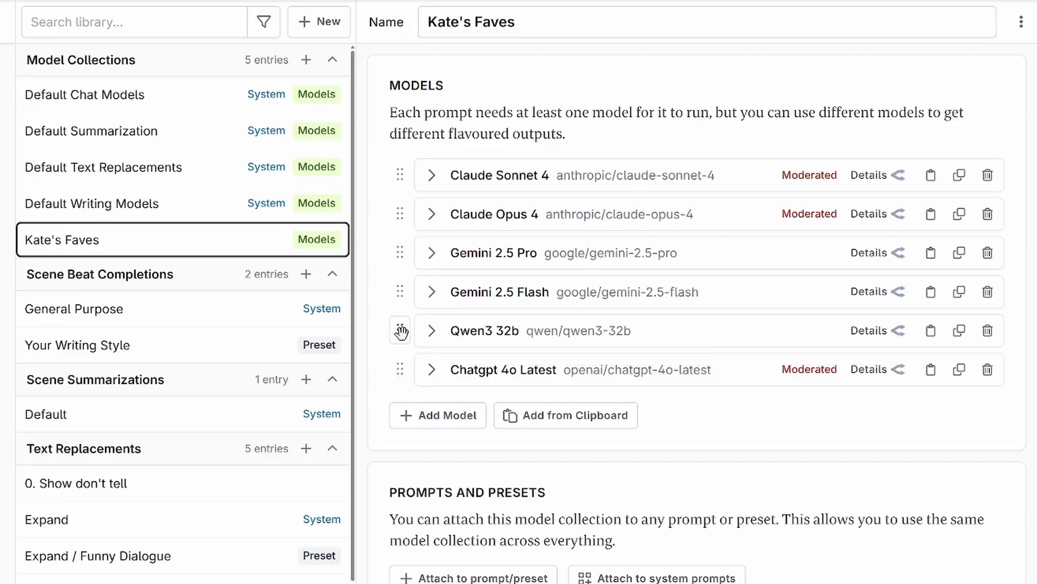
- Rename the Chatgpt 4o Latest entry to '4o'
left_click(431, 370)
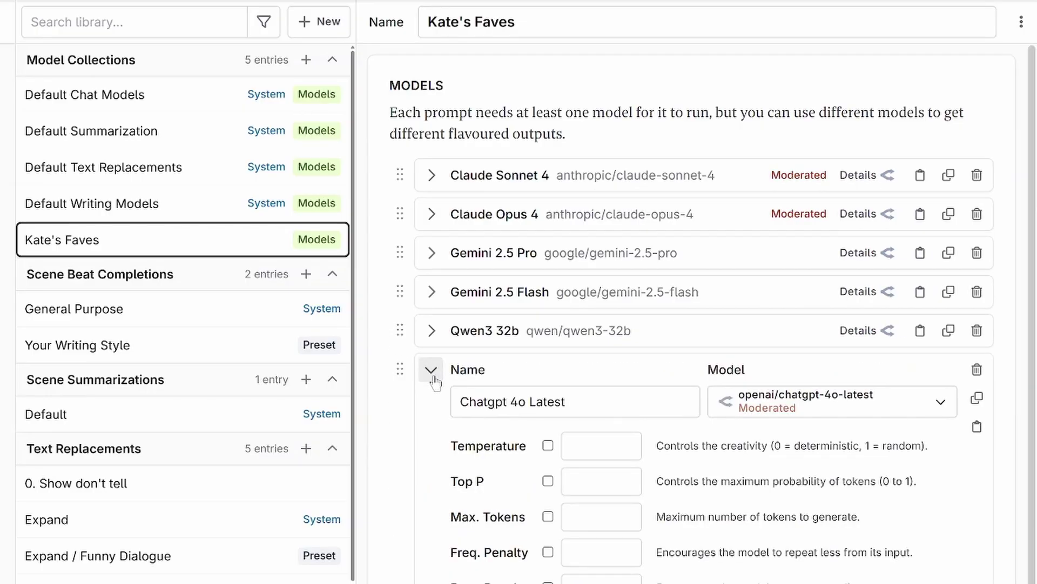
double_click(473, 401)
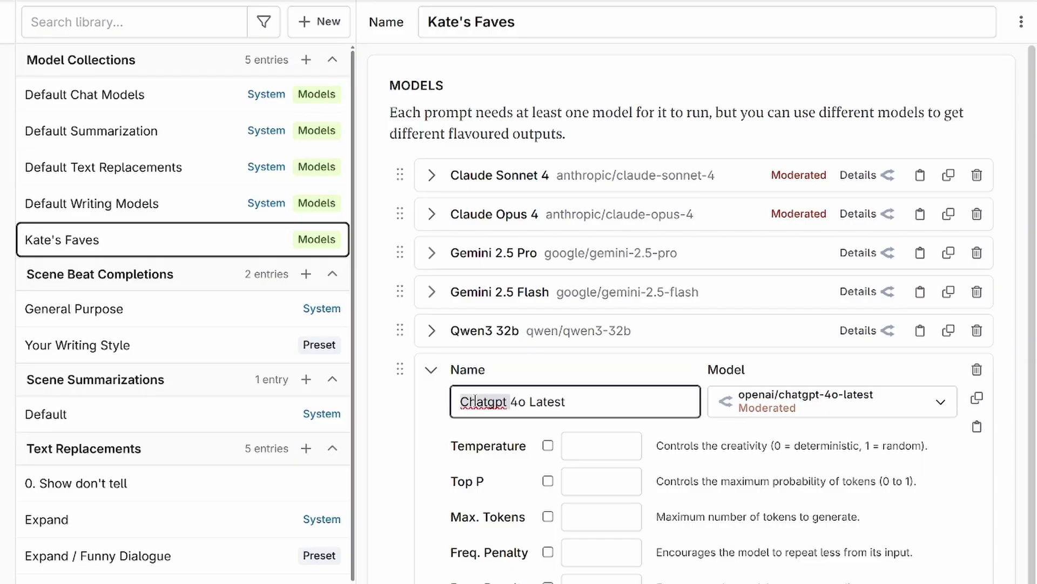
key("BackSpace")
double_click(492, 402)
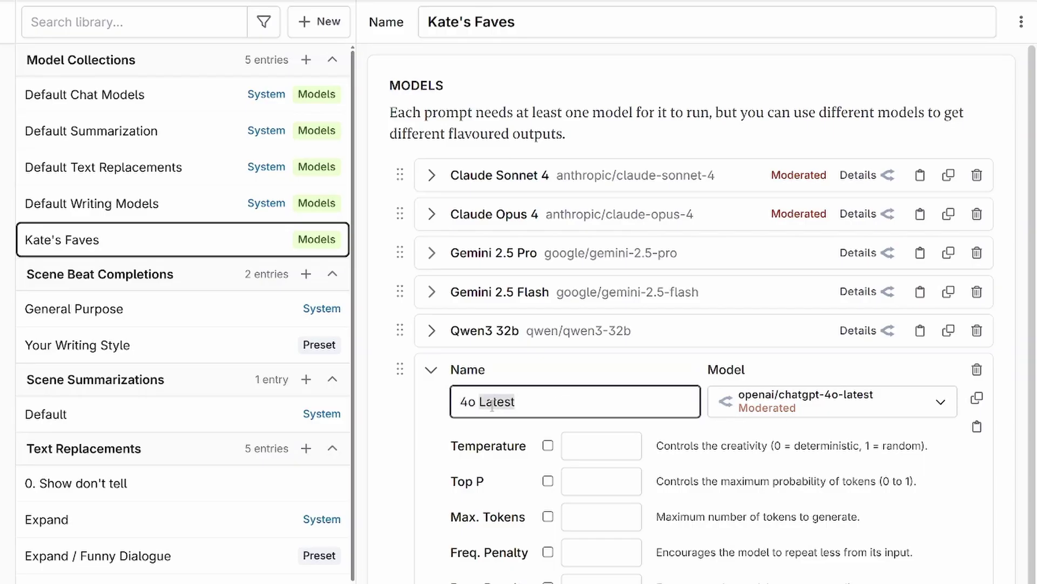
key("BackSpace")
left_click(431, 369)
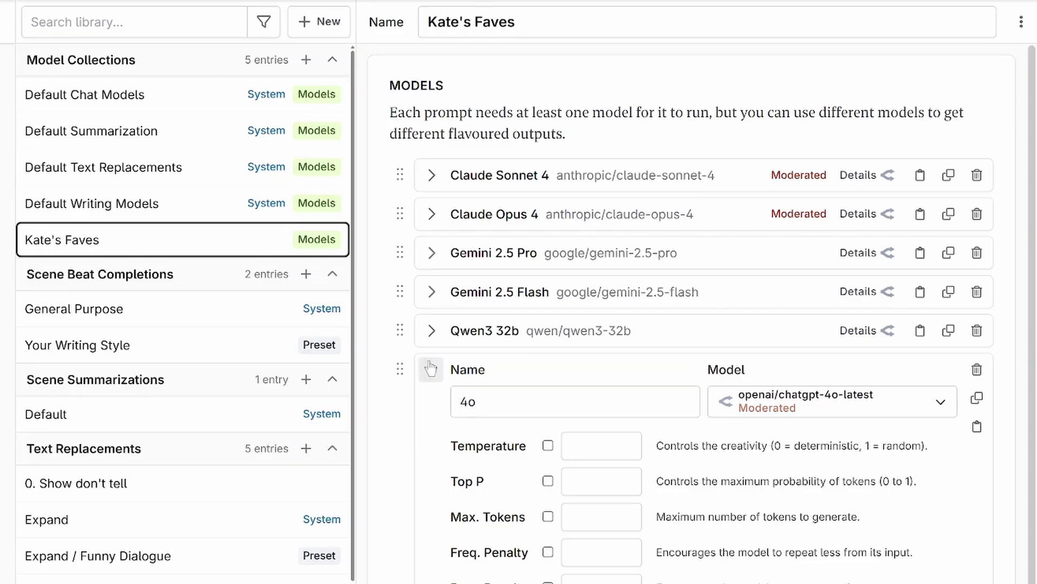
- Rename the Qwen3 32b entry to 'Qwen'
left_click(431, 330)
left_click_drag(493, 361, 571, 355)
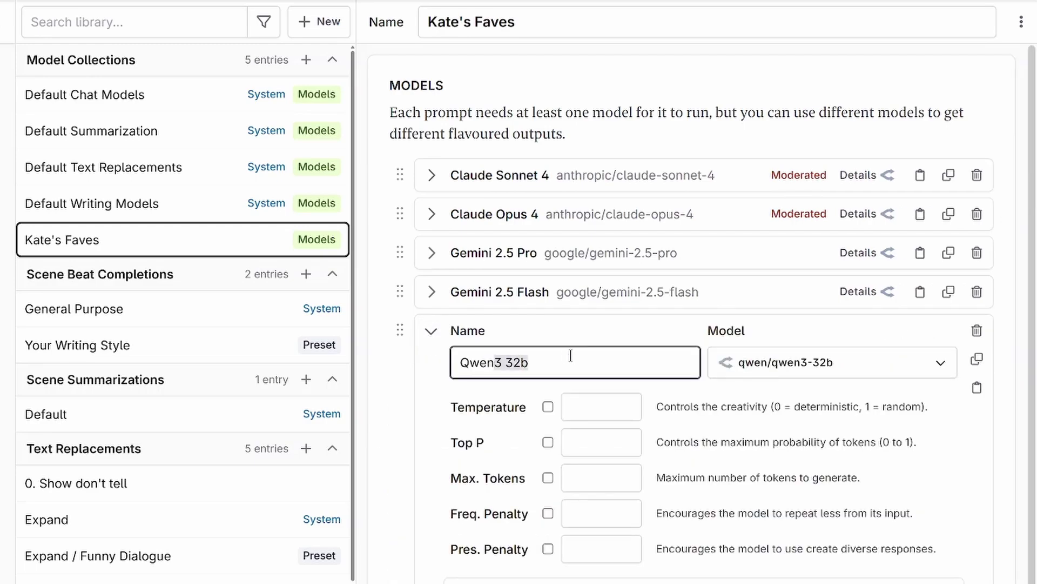
key("BackSpace")
left_click(431, 330)
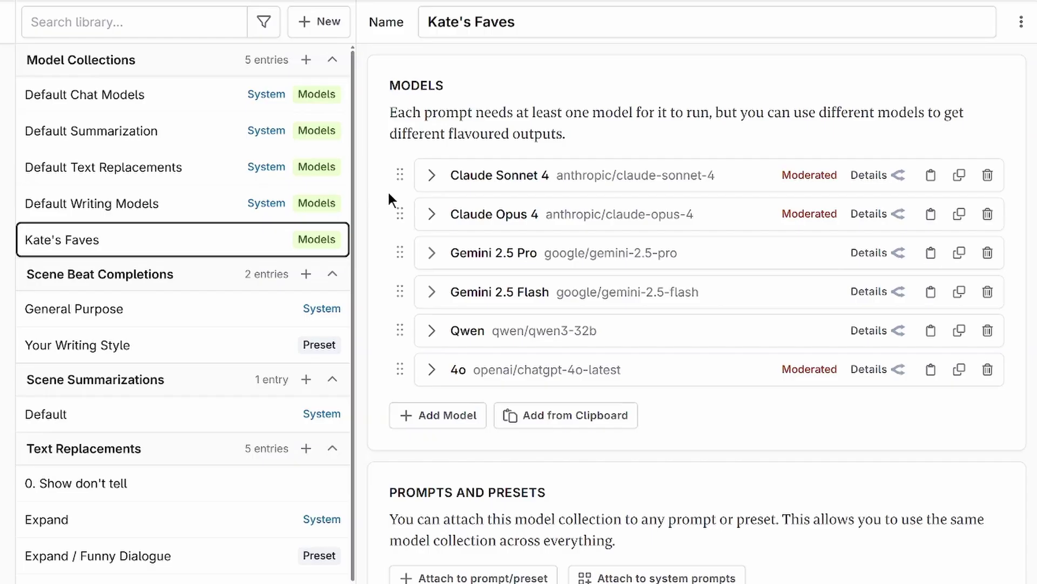
scroll(387, 189, "down", 4)
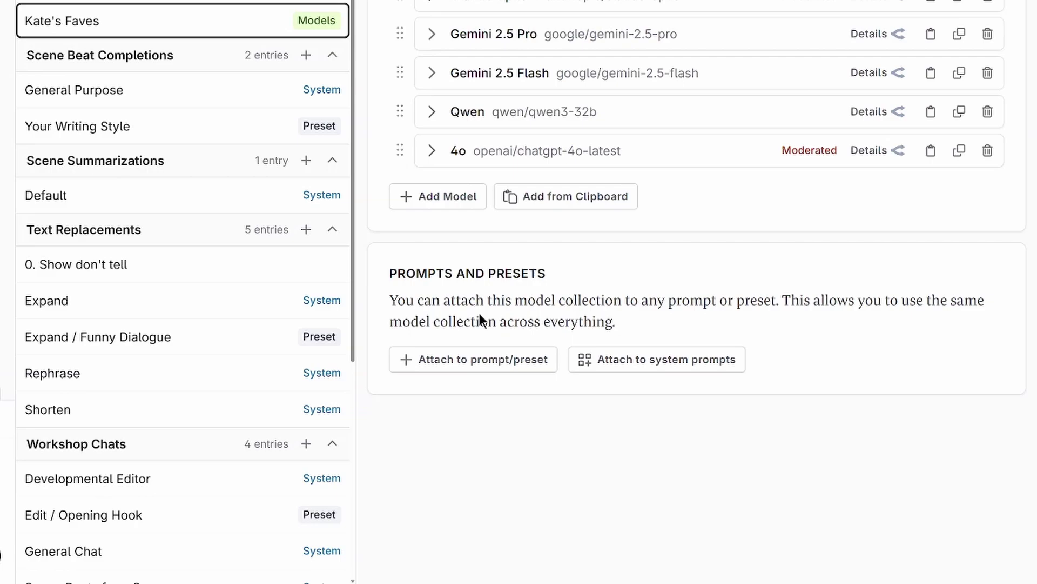
- Attach Kate's Faves to the Workshop Chat General Chat prompt
left_click(486, 368)
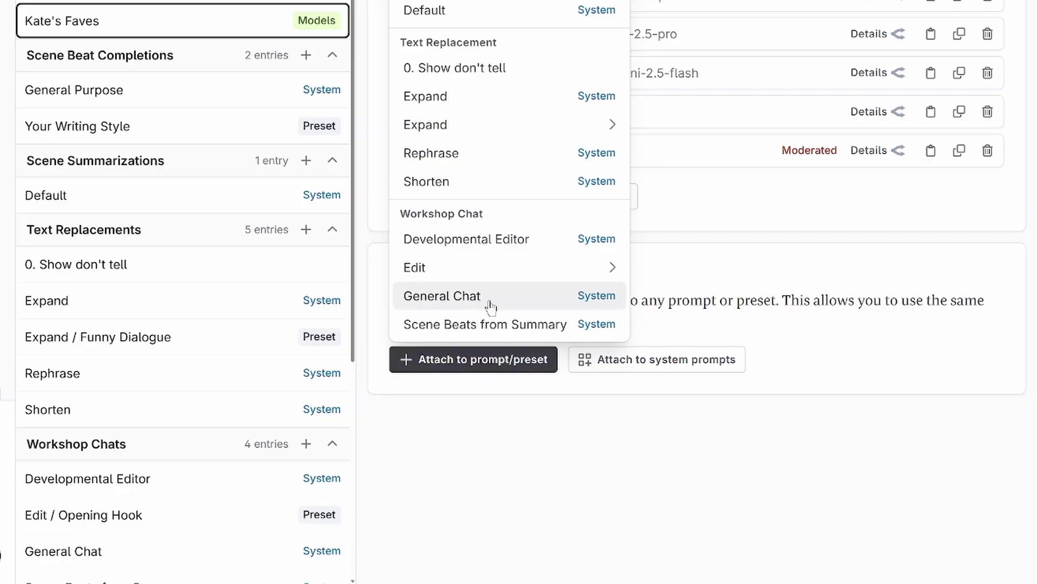
left_click(523, 301)
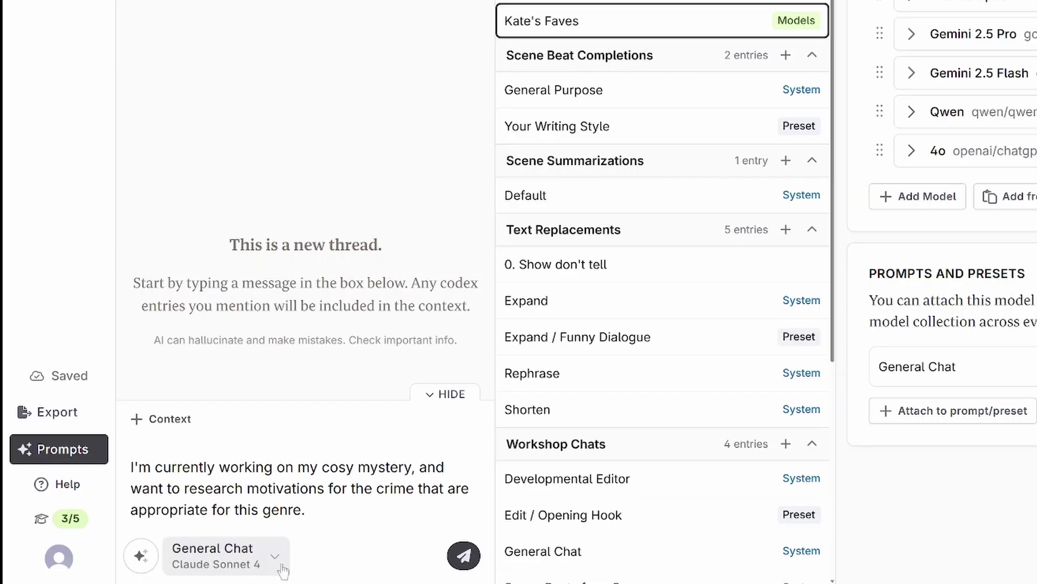
left_click(276, 559)
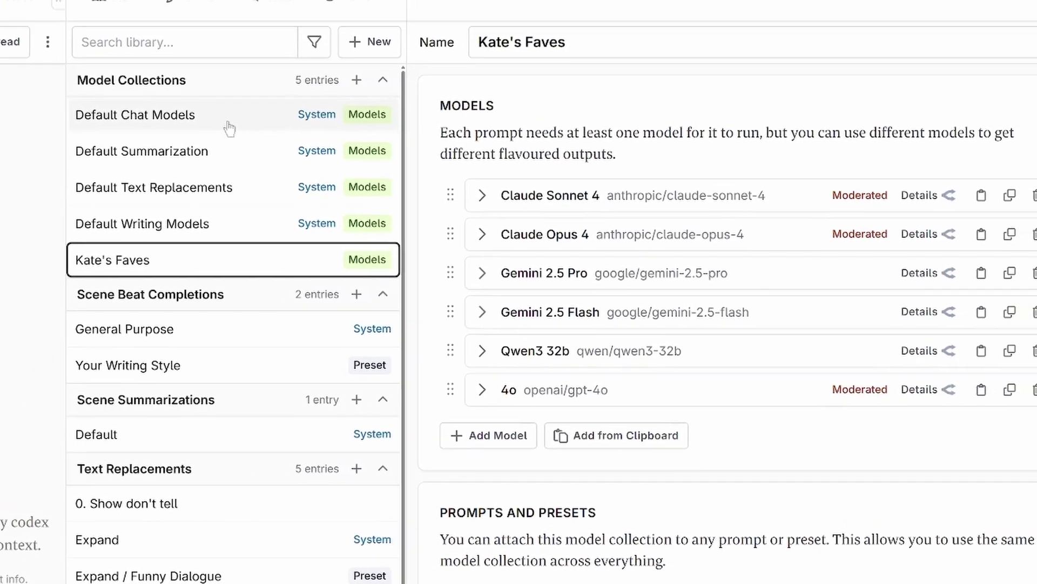
left_click(207, 149)
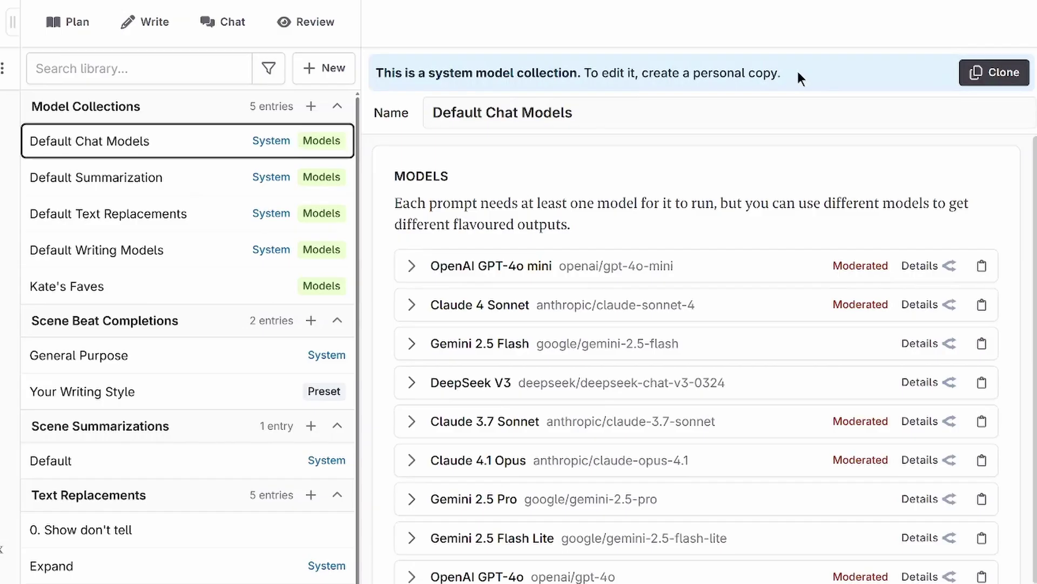
left_click(995, 77)
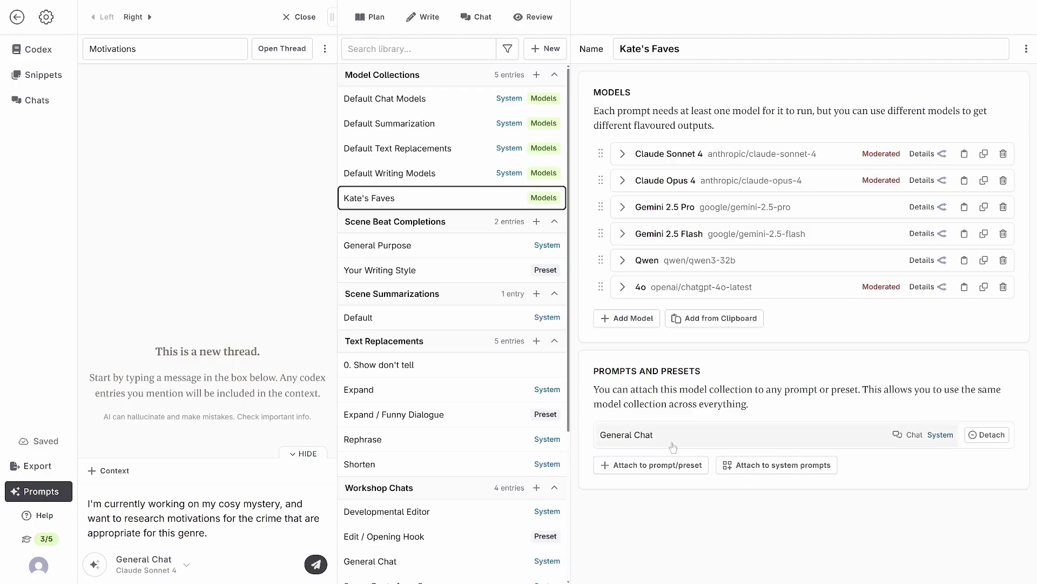
- Attach Kate's Faves to all system prompts except Default summarization, then open that prompt
left_click(755, 465)
scroll(755, 474, "down", 2)
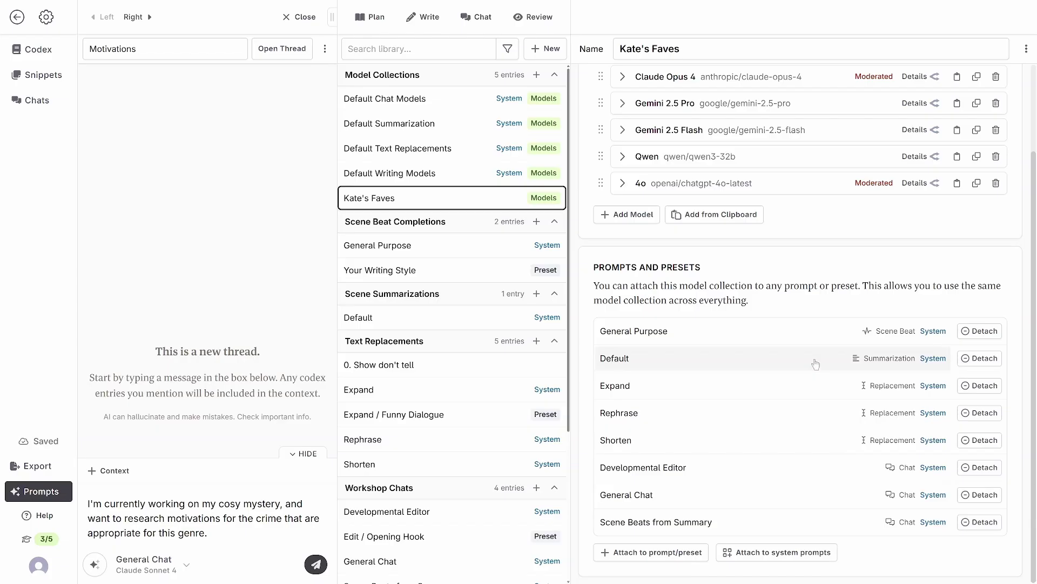
left_click(992, 359)
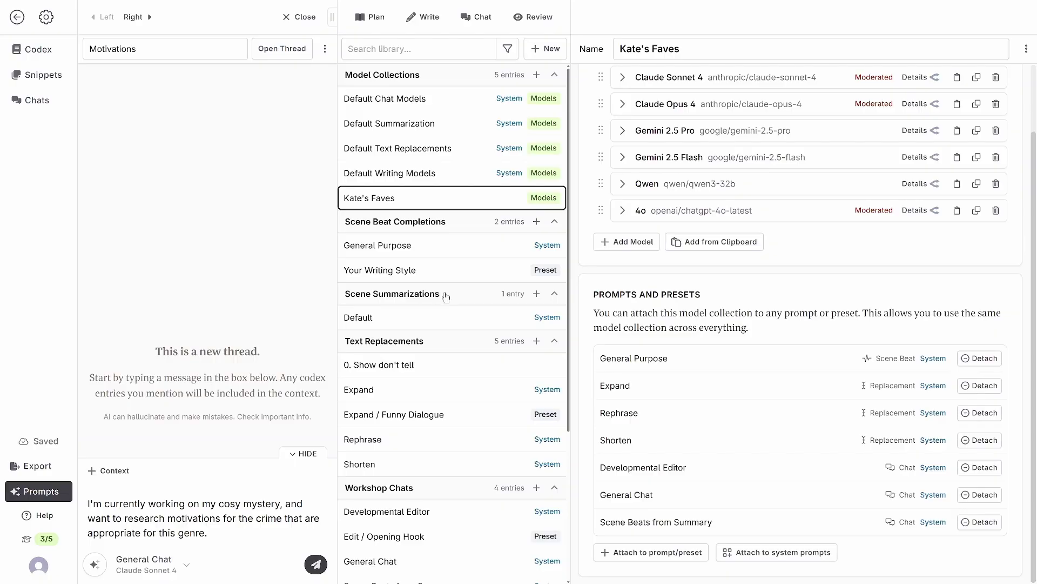
left_click(440, 317)
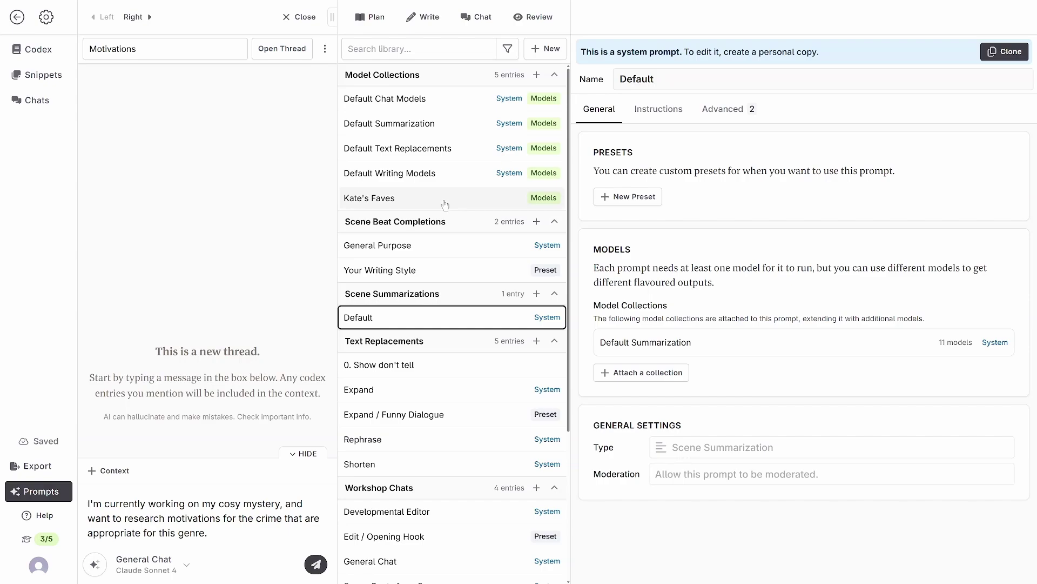
- Check General Purpose, then attach Kate's Faves to the '0. Show don't tell' prompt
left_click(433, 250)
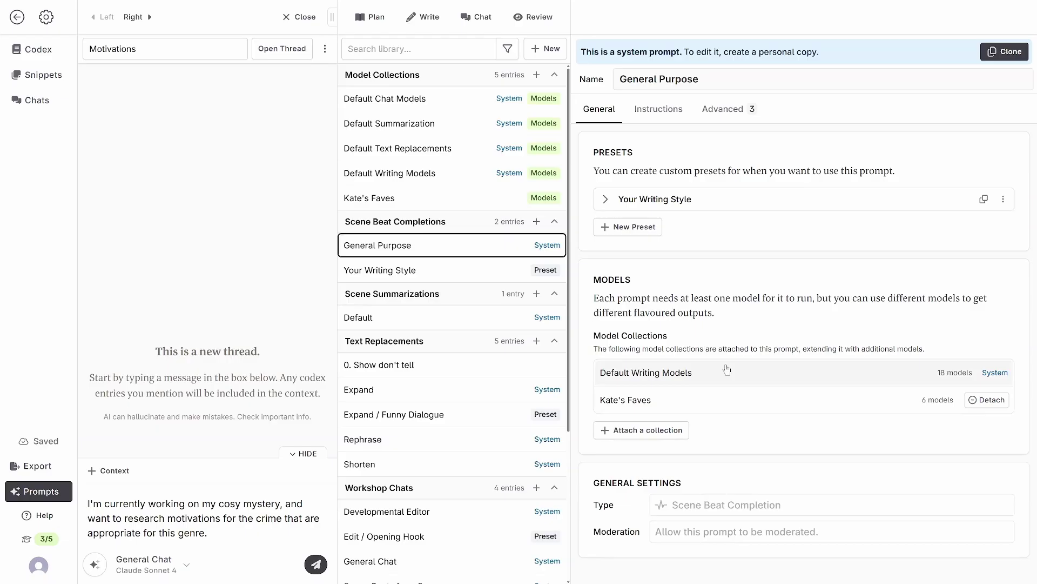
left_click(437, 369)
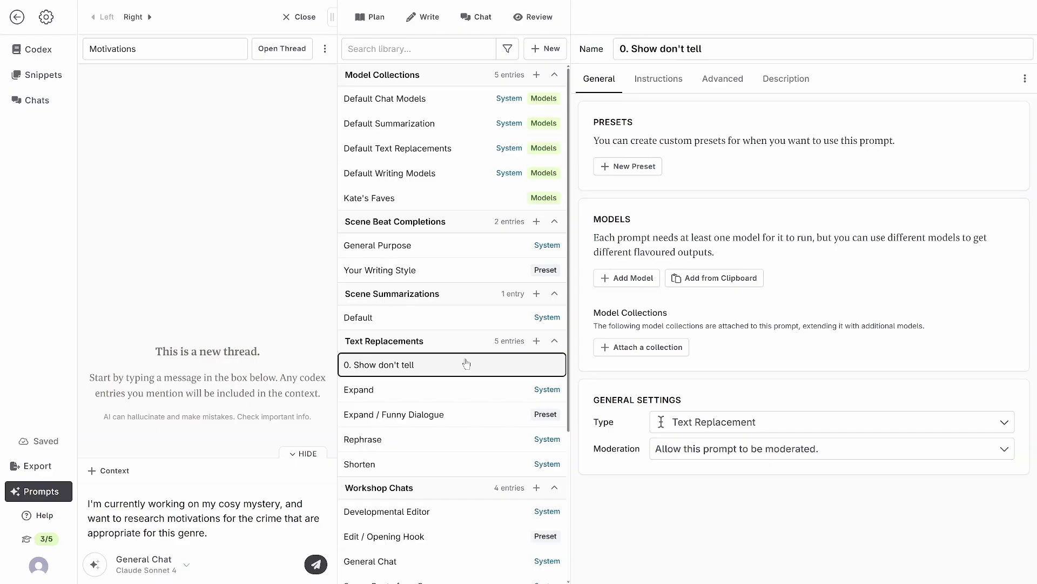
left_click(645, 347)
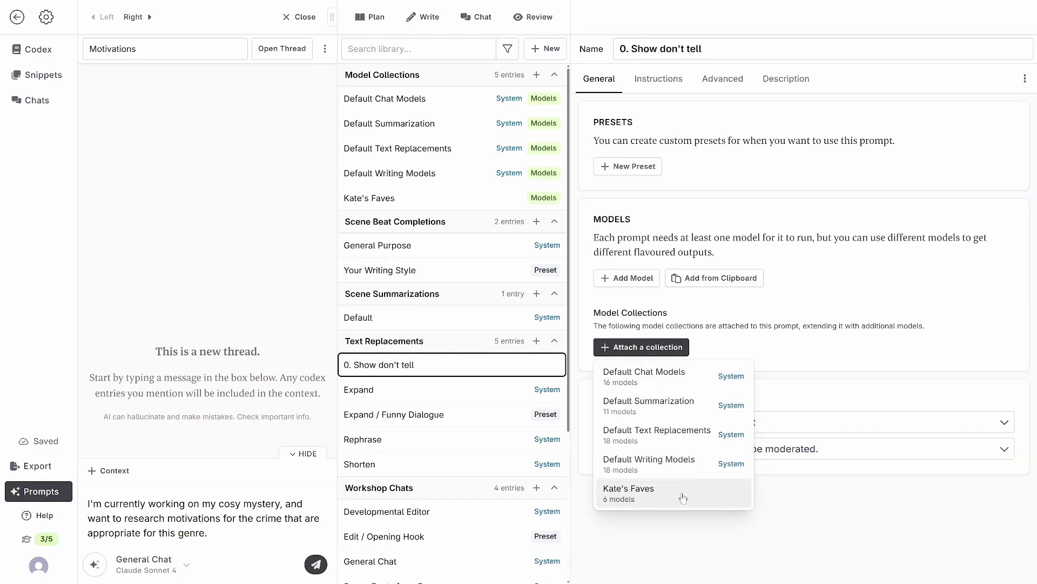
left_click(681, 495)
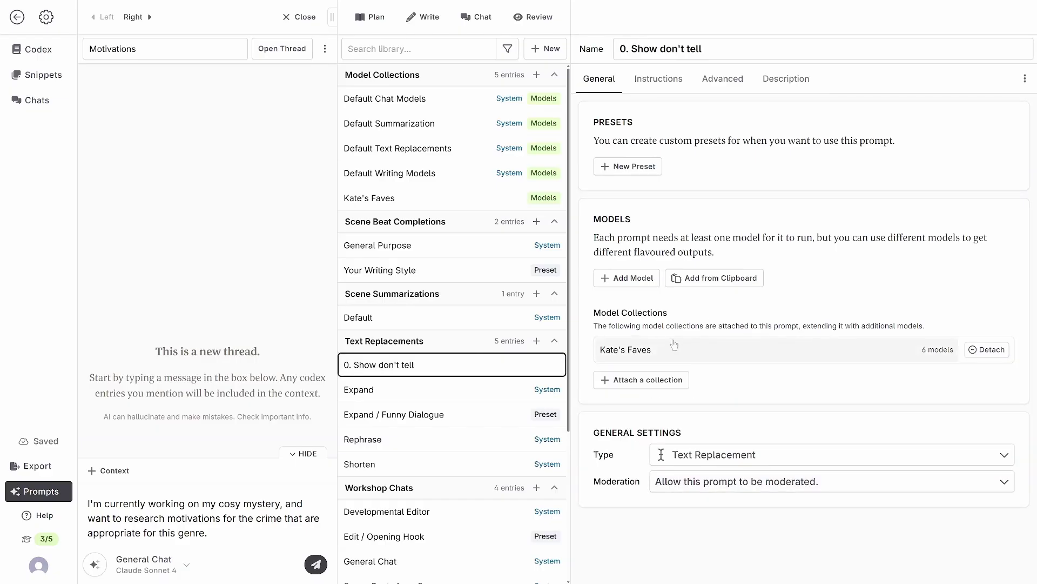
left_click(649, 352)
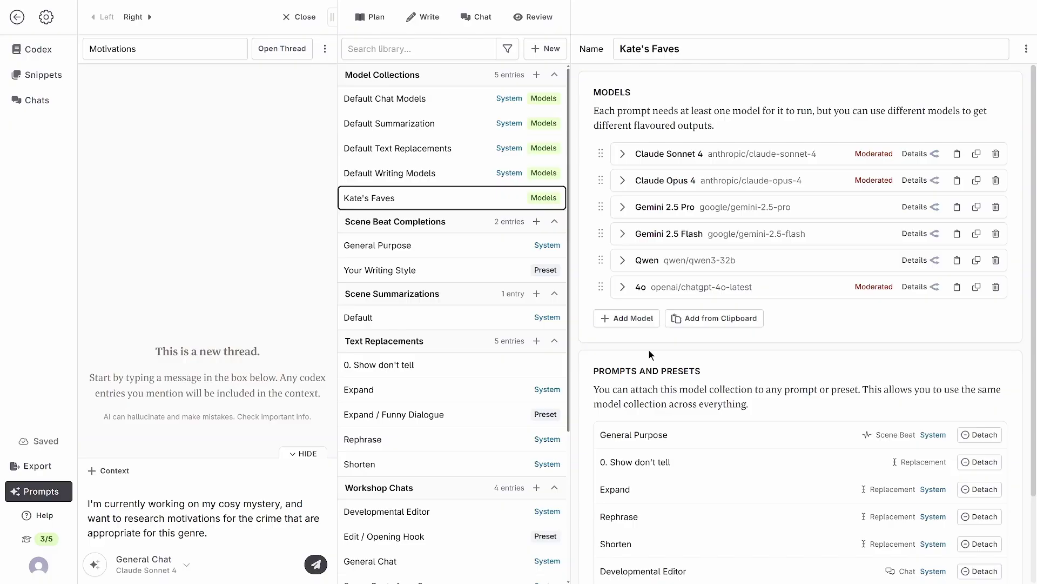
scroll(648, 350, "down", 2)
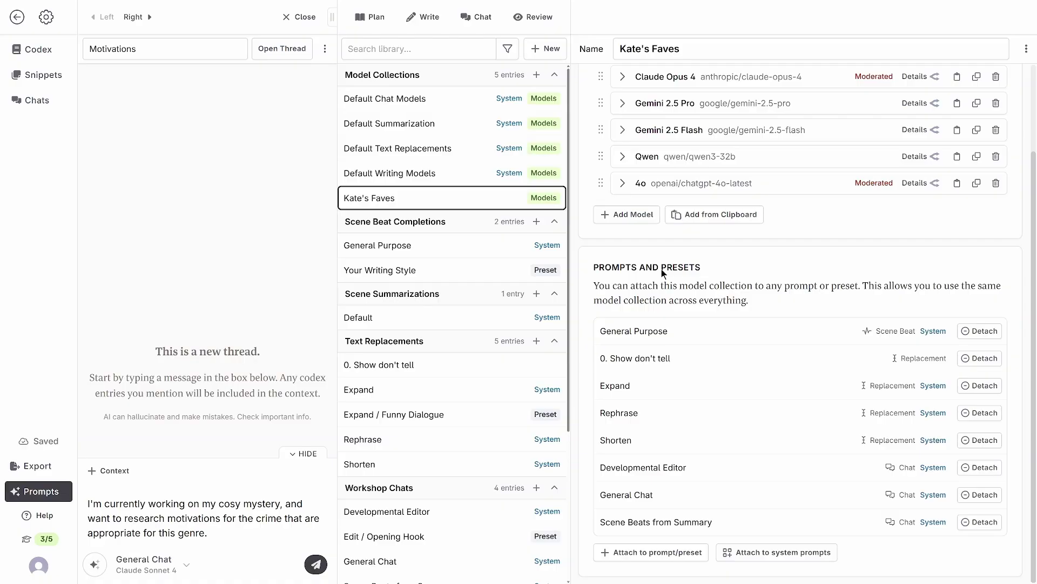
- Create another model collection and name it 'New Models'
left_click(547, 49)
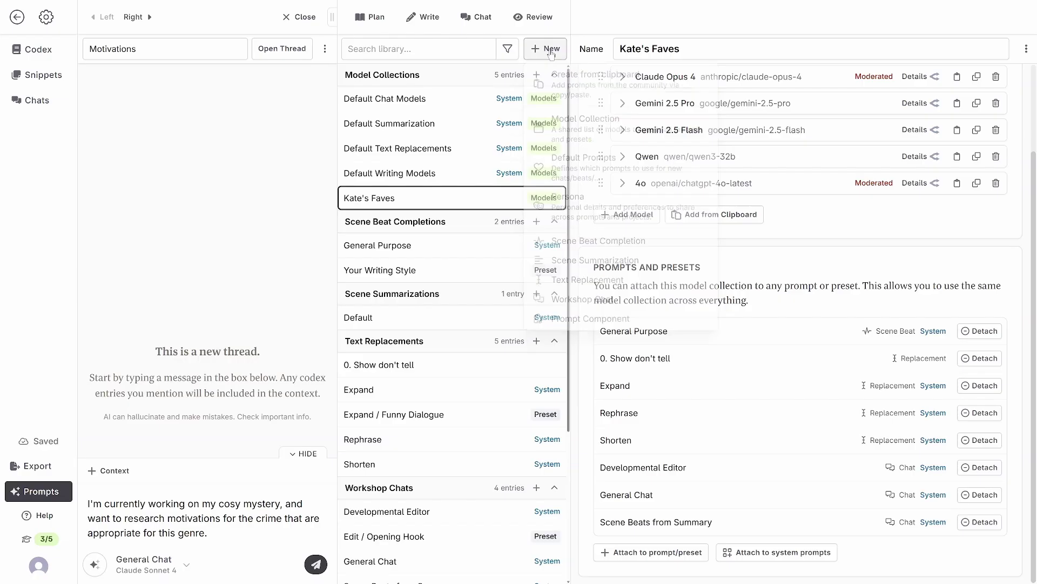
left_click(576, 115)
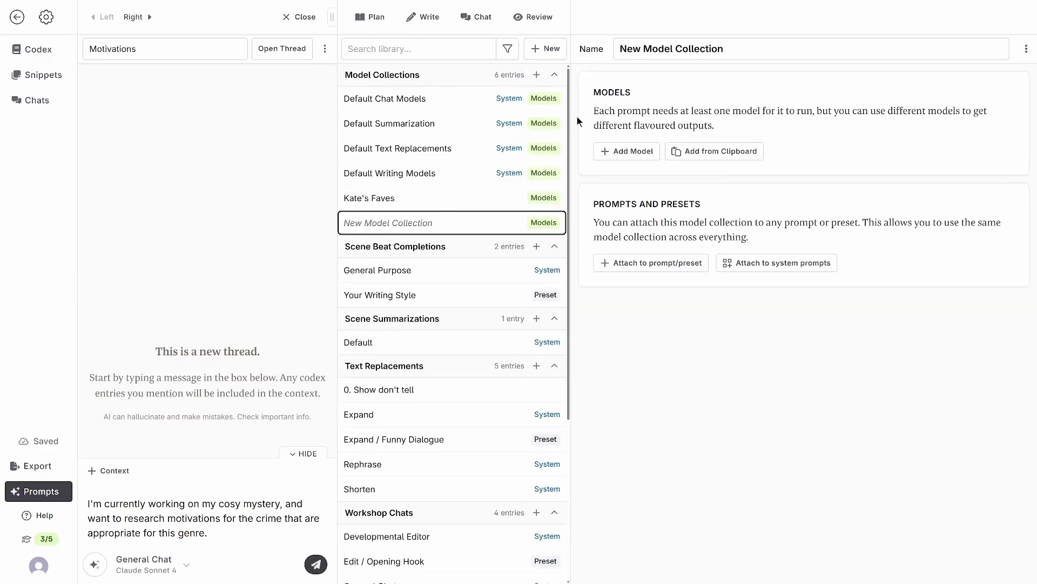
left_click(677, 48)
double_click(677, 48)
key("BackSpace")
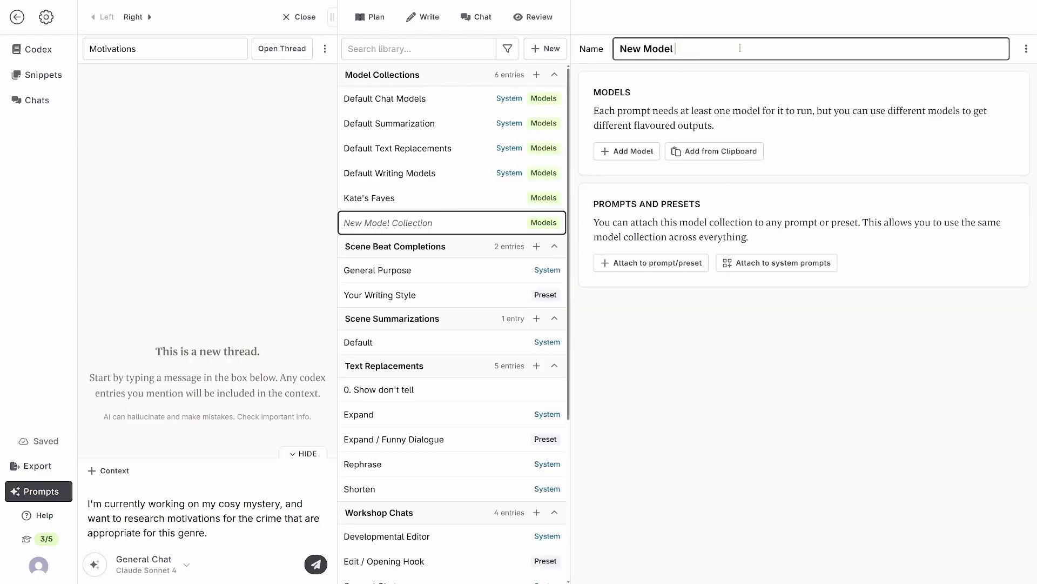
type("s")
left_click(693, 98)
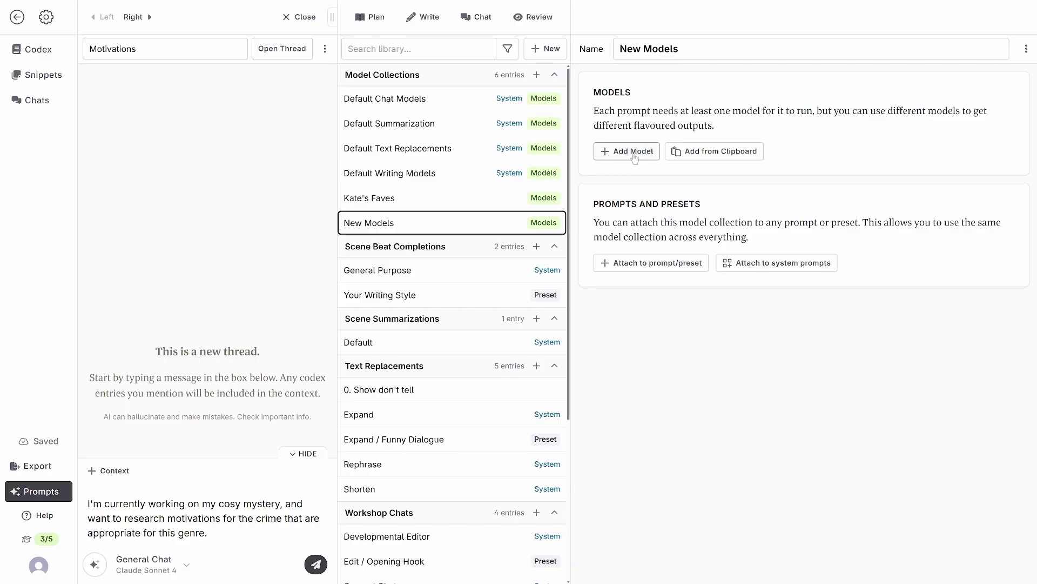
- Add x-ai/grok-4 (Grok 4) as a model in New Models
left_click(634, 153)
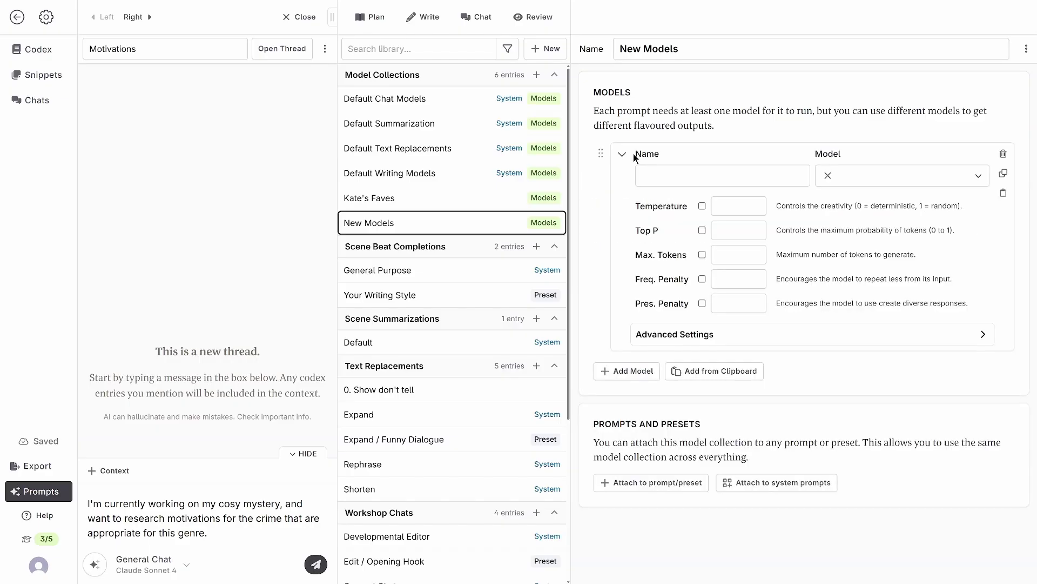
left_click(903, 184)
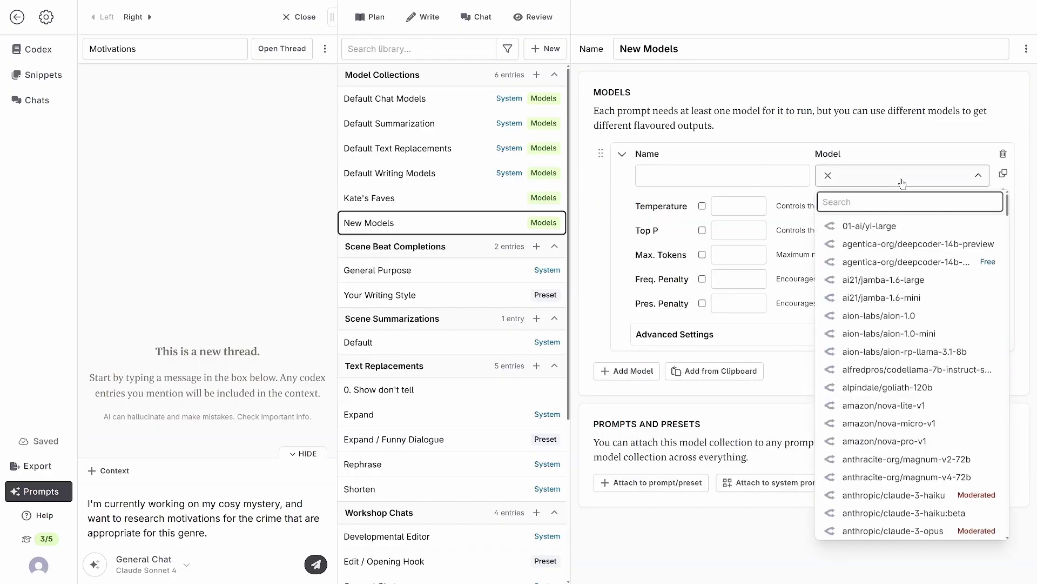
type("grok")
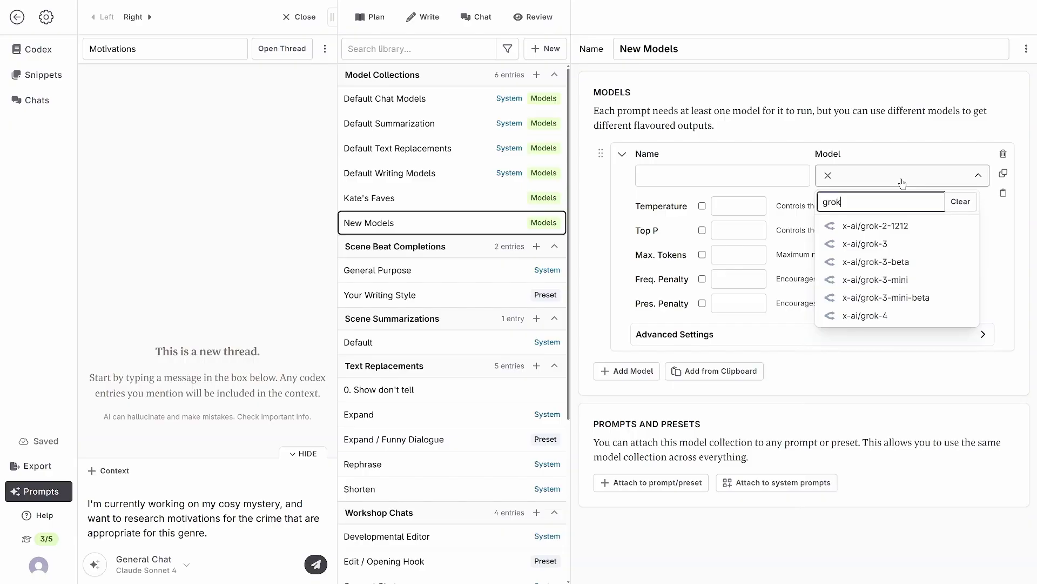
left_click(891, 316)
left_click(618, 150)
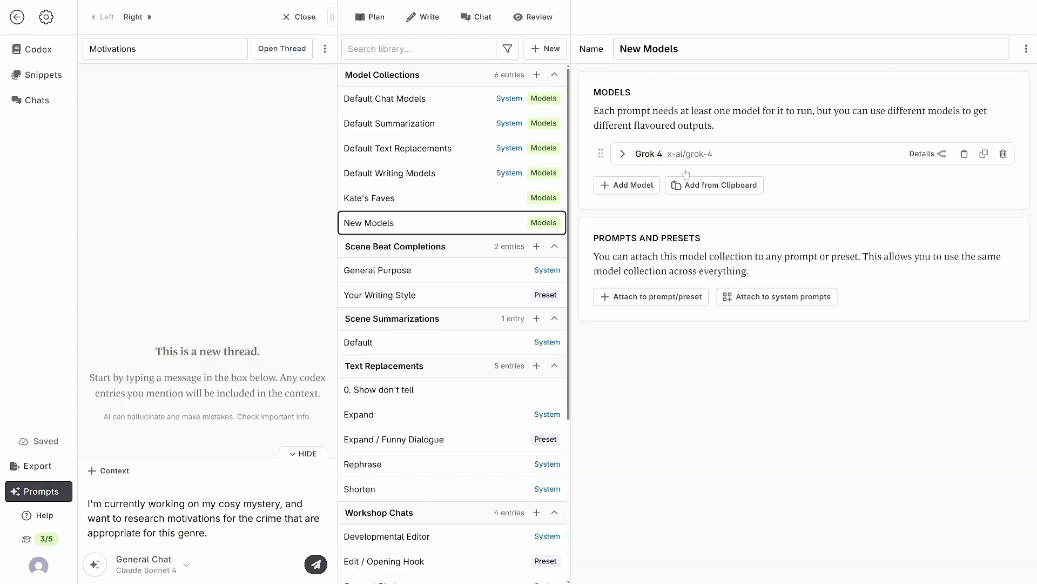
- Attach New Models to all system prompts except Default, and confirm General Chat lists Grok 4
left_click(772, 296)
left_click(993, 328)
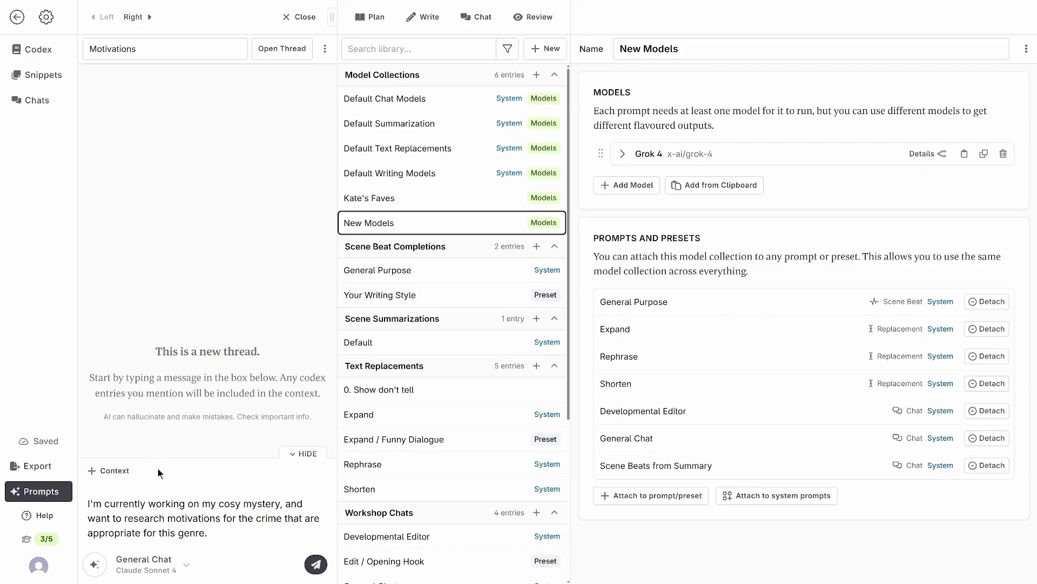
left_click(184, 565)
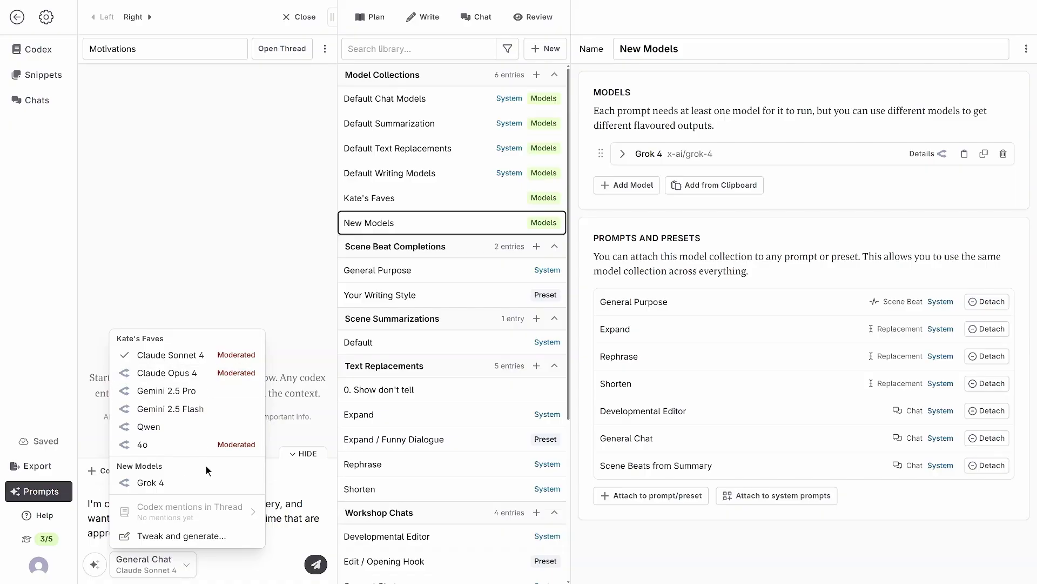
left_click(629, 185)
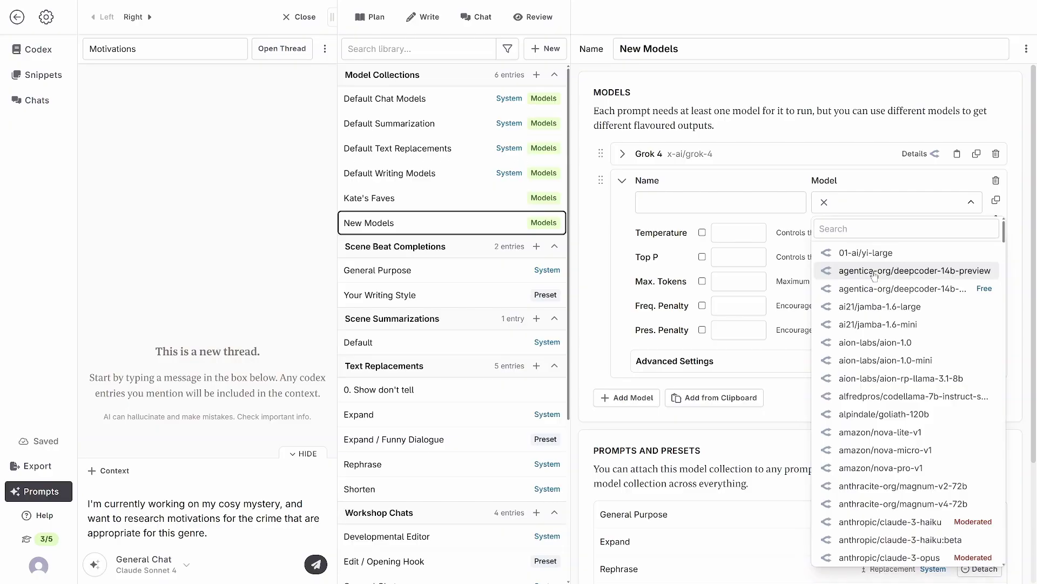
left_click(866, 267)
left_click(144, 563)
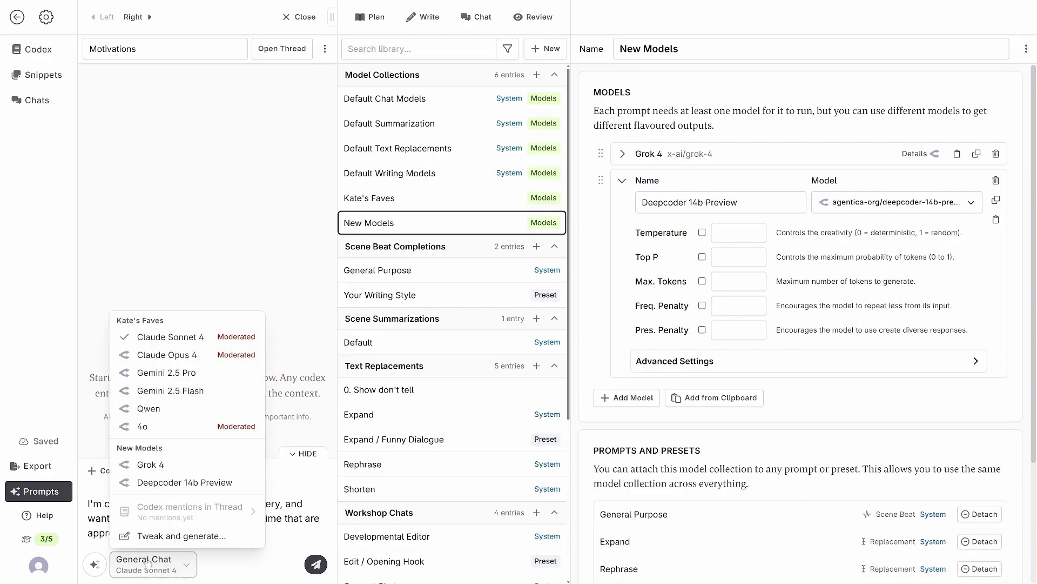
left_click(877, 112)
left_click(996, 180)
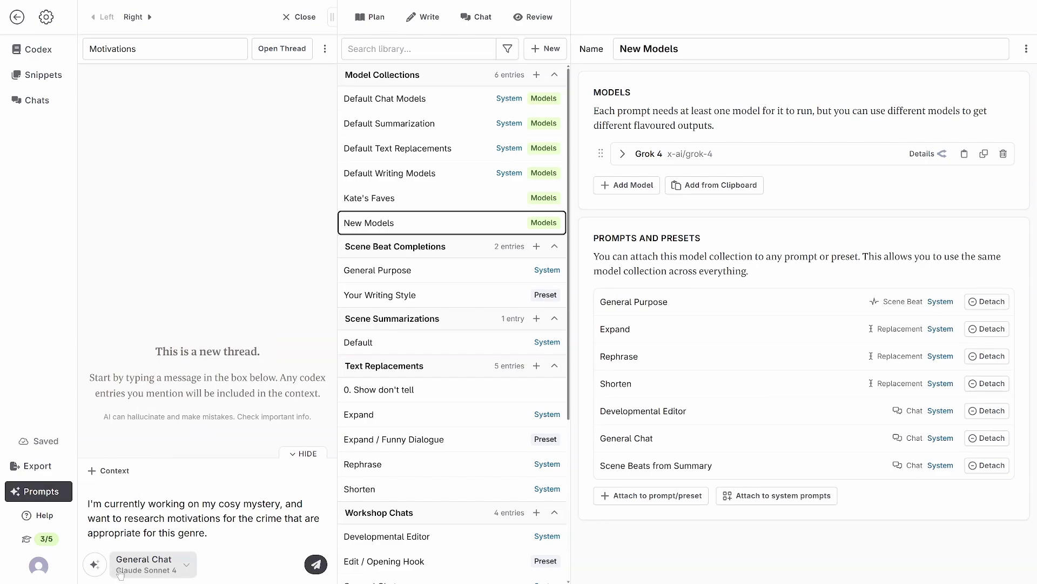
left_click(144, 564)
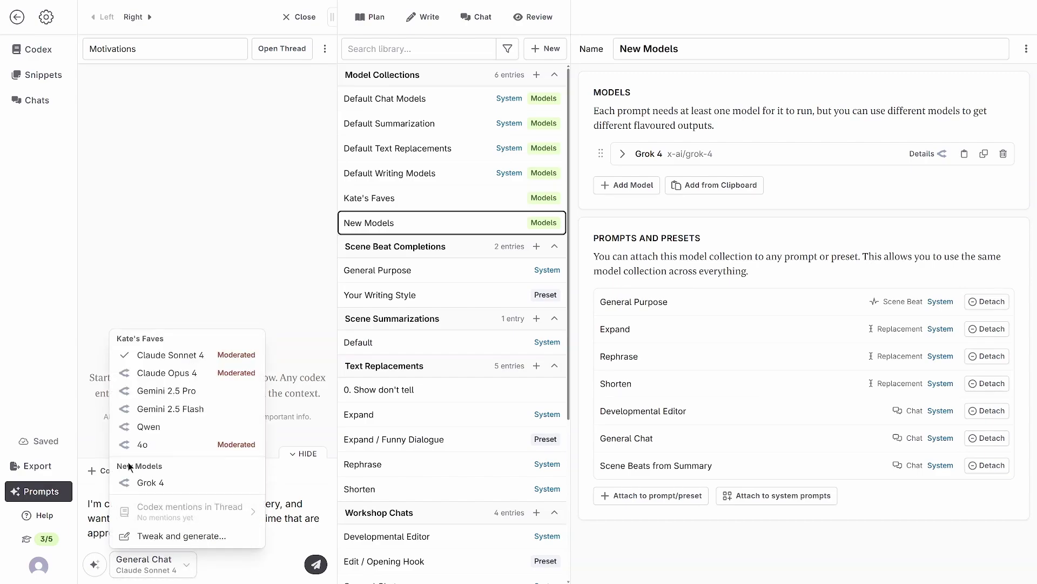